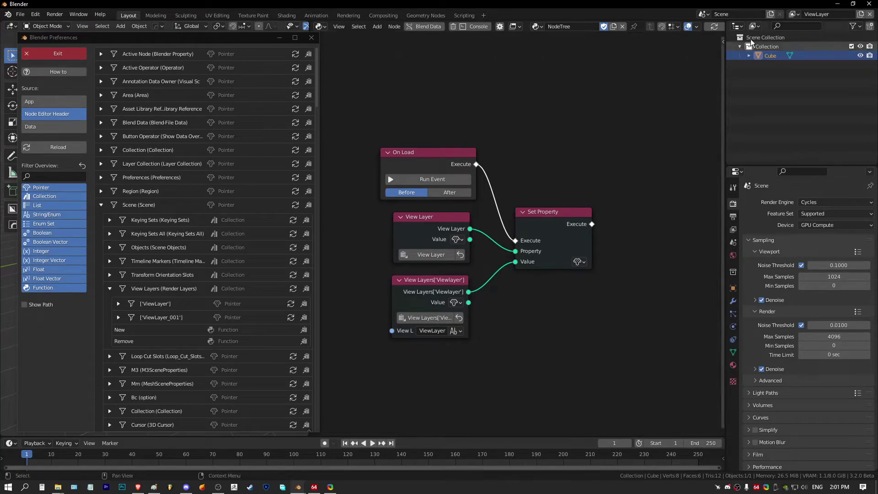
Check which view layers the scene has, then collapse the Scene entry in the data list
left_click(794, 15)
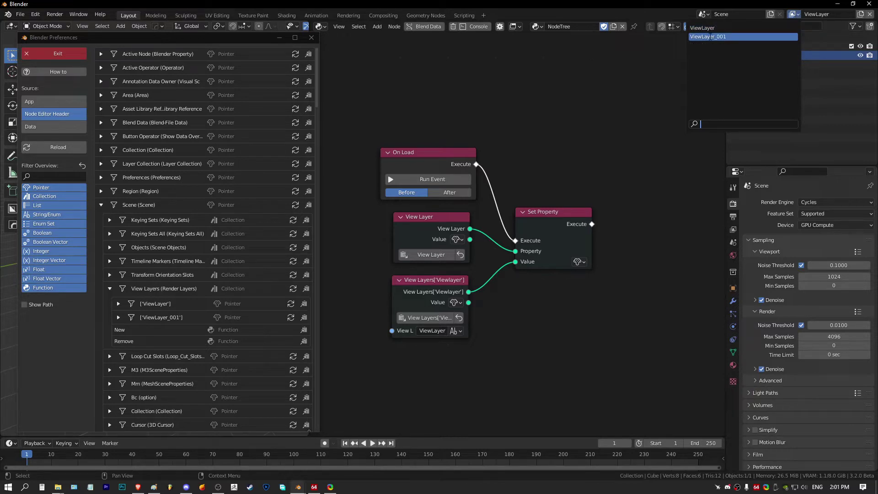
left_click(707, 37)
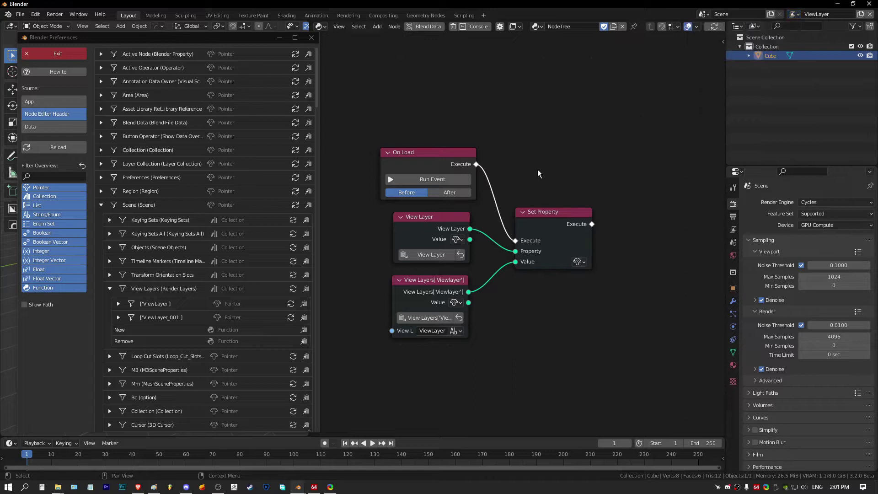
left_click(100, 204)
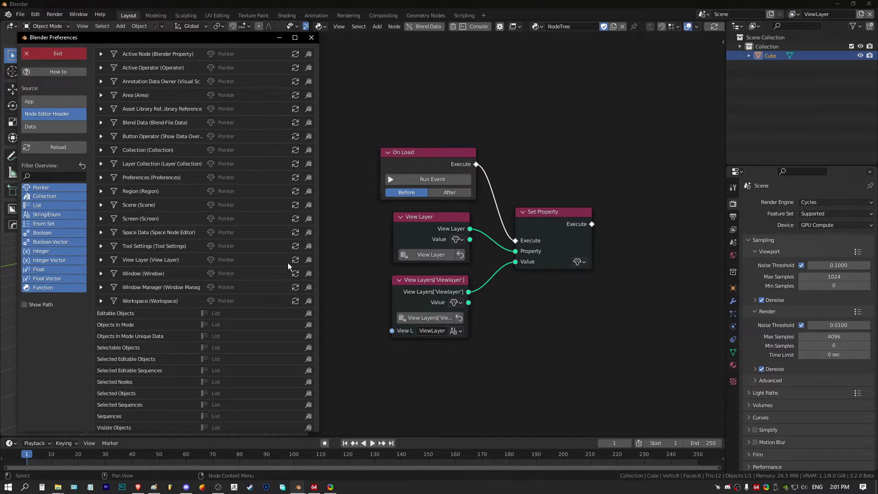
Paste the View Layer data entry as a node, delete the extra copy, and reposition the View Layer nodes
left_click(308, 260)
middle_click_drag(530, 328, 517, 289)
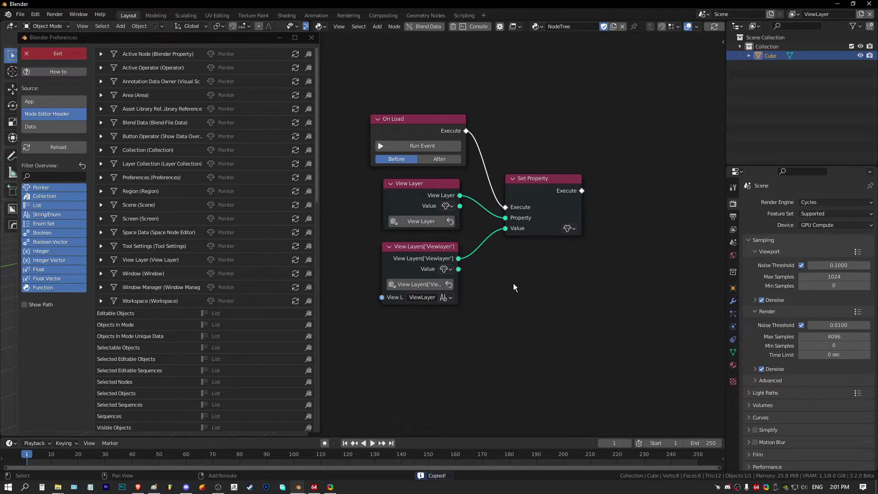
key("ctrl+v")
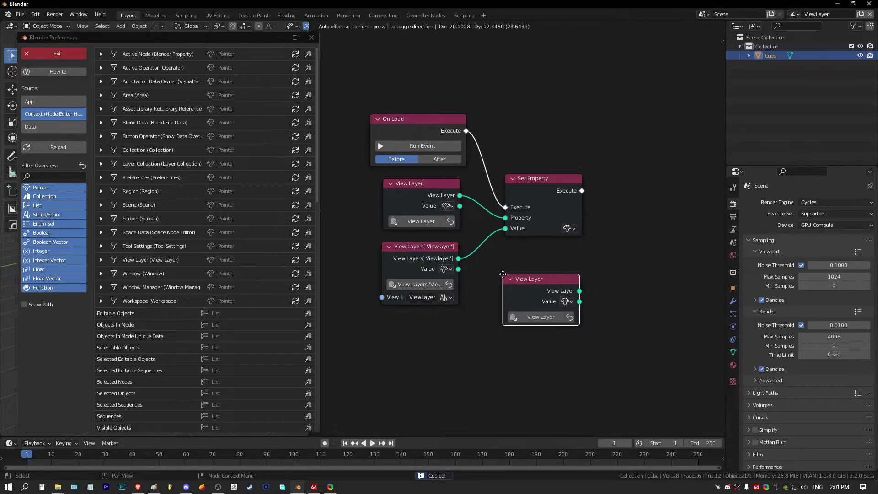
left_click(491, 269)
right_click(517, 277)
left_click(505, 295)
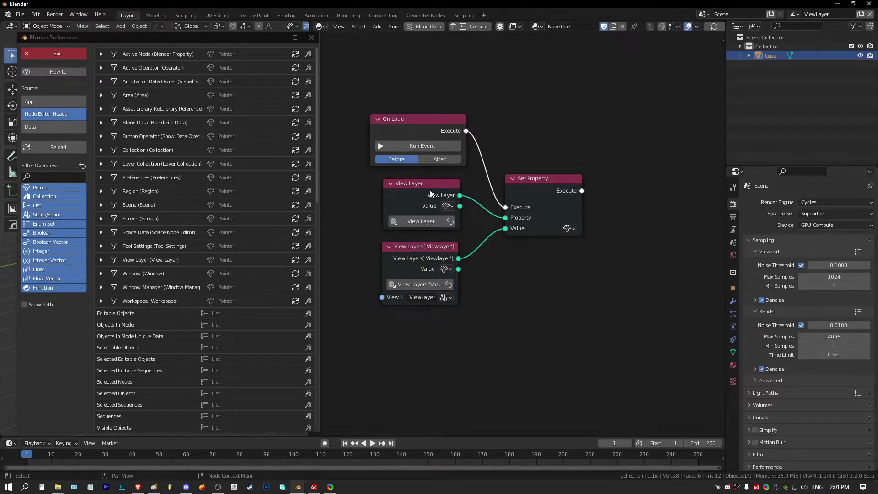
left_click_drag(430, 190, 440, 198)
left_click_drag(425, 246, 427, 255)
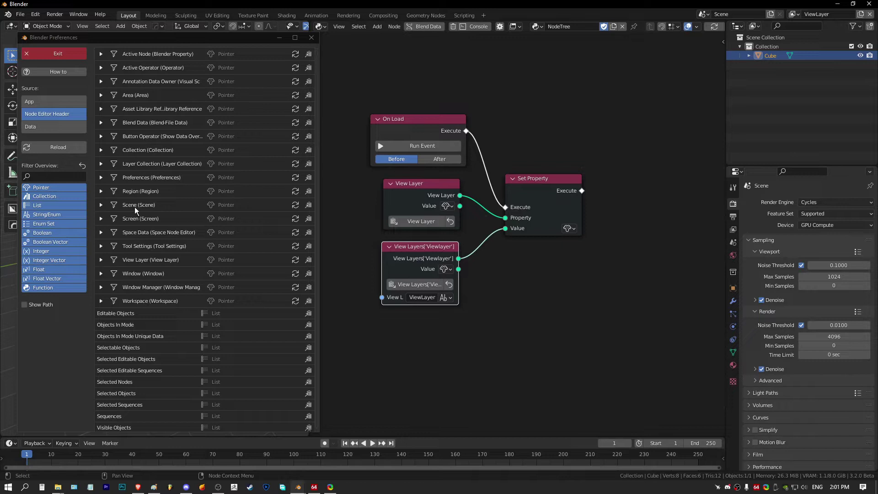
Move the two view layer data nodes, then run On Load, which raises the read-only view_layer error
left_click(100, 205)
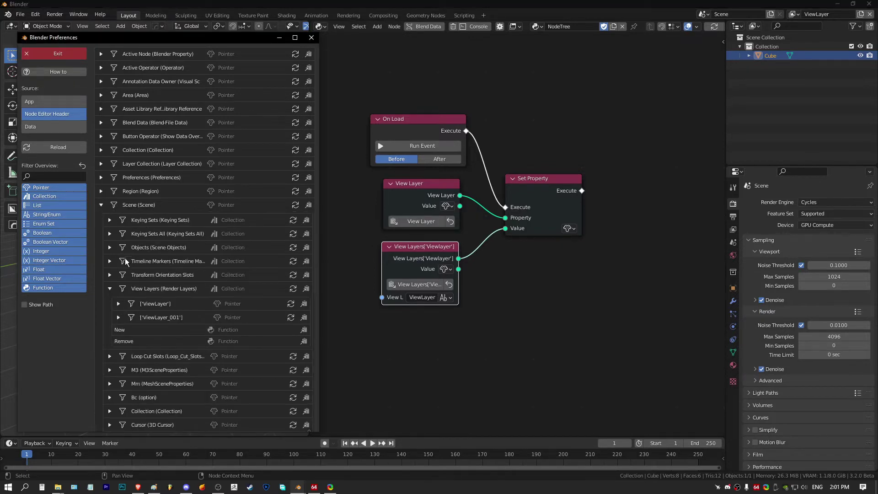
left_click(290, 304)
key("ctrl+v")
key("Delete")
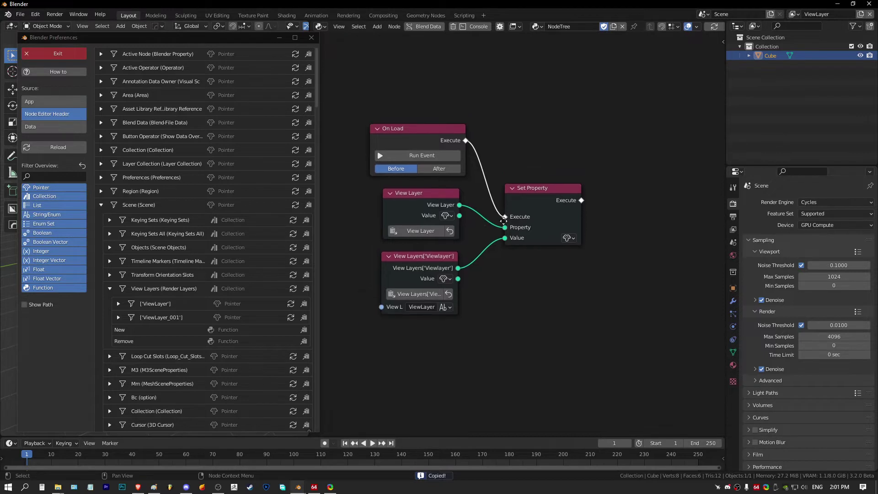
key("g")
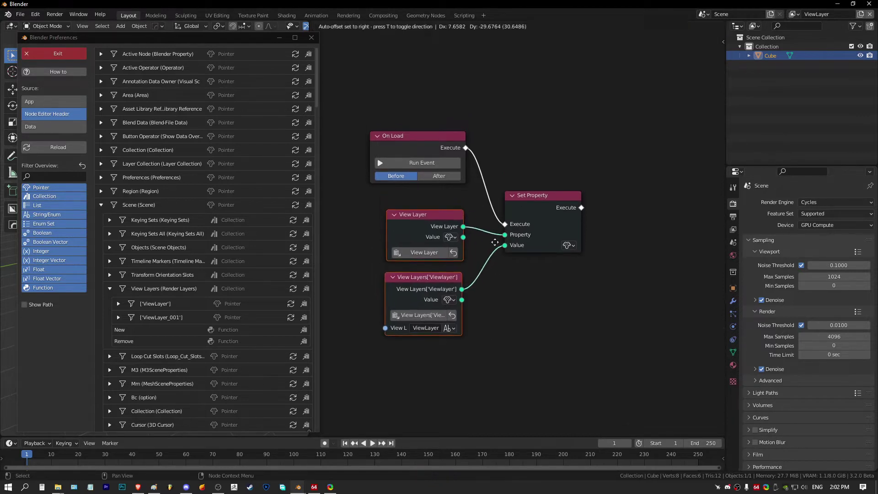
left_click(507, 247)
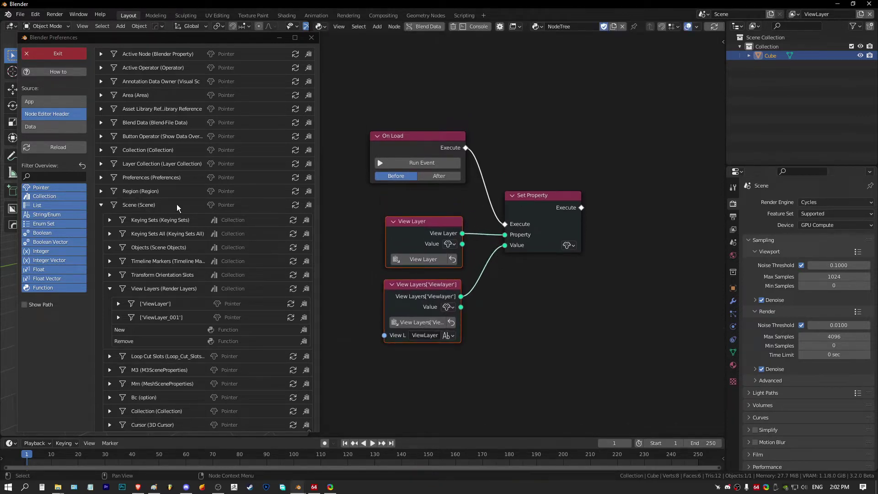
left_click(422, 163)
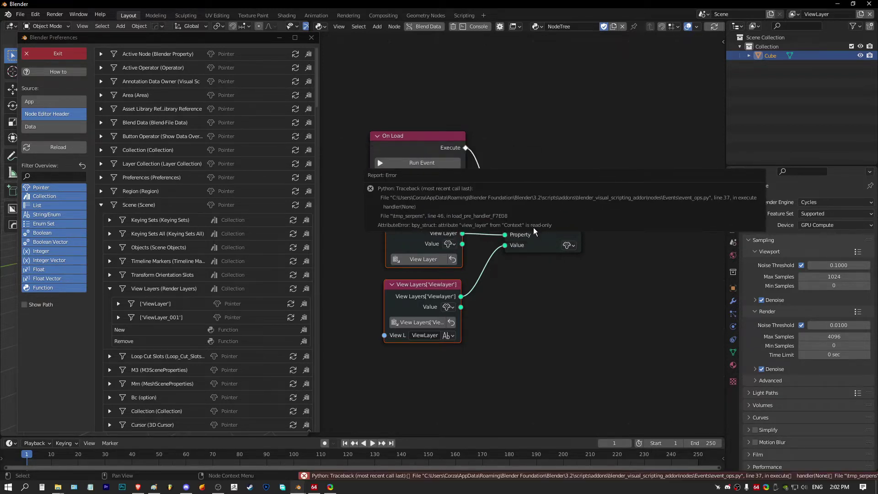
Collapse Scene, expand Window and its Scene child in the data list, and pan the node tree
left_click(101, 204)
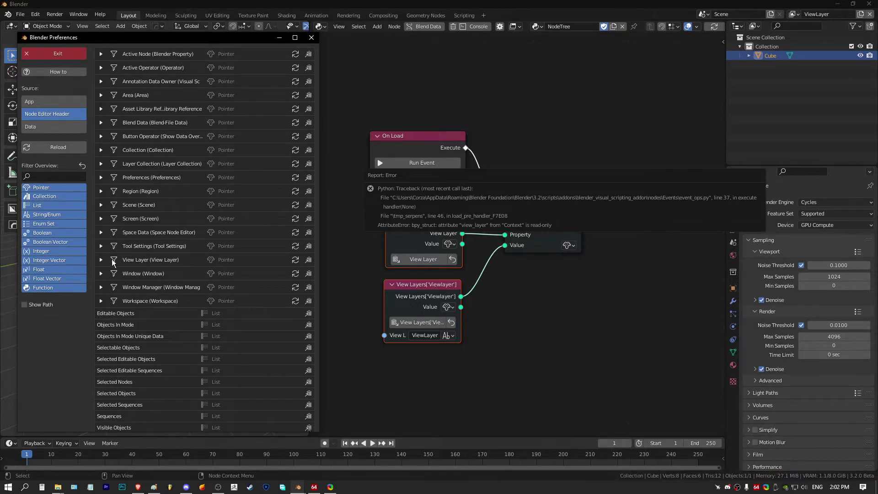
left_click(100, 205)
left_click(101, 204)
left_click(100, 273)
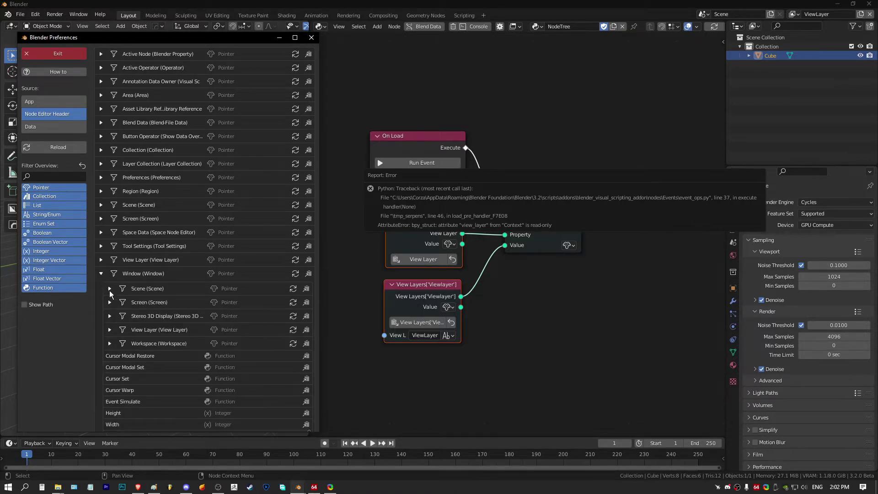
left_click(110, 289)
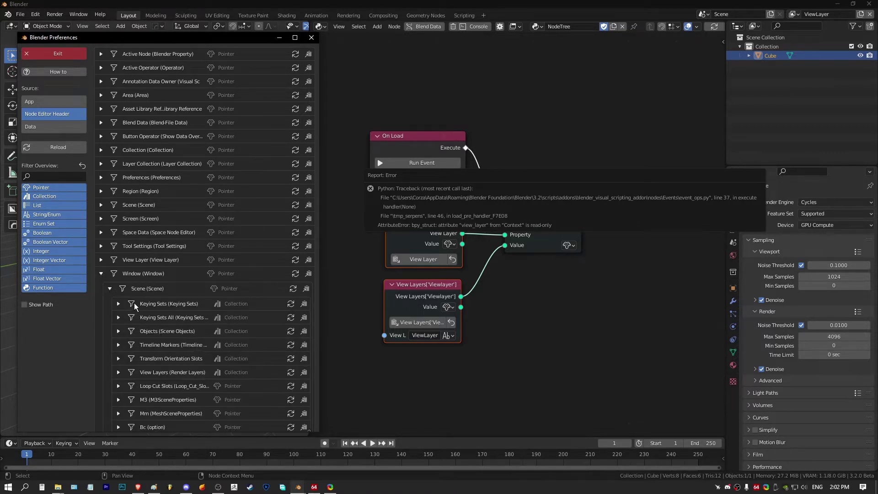
scroll(134, 306, "down", 2)
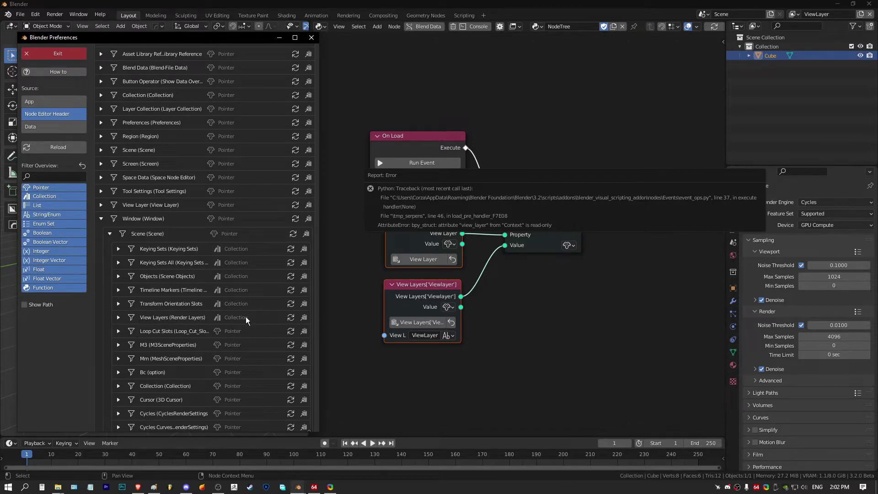
scroll(246, 319, "up", 2)
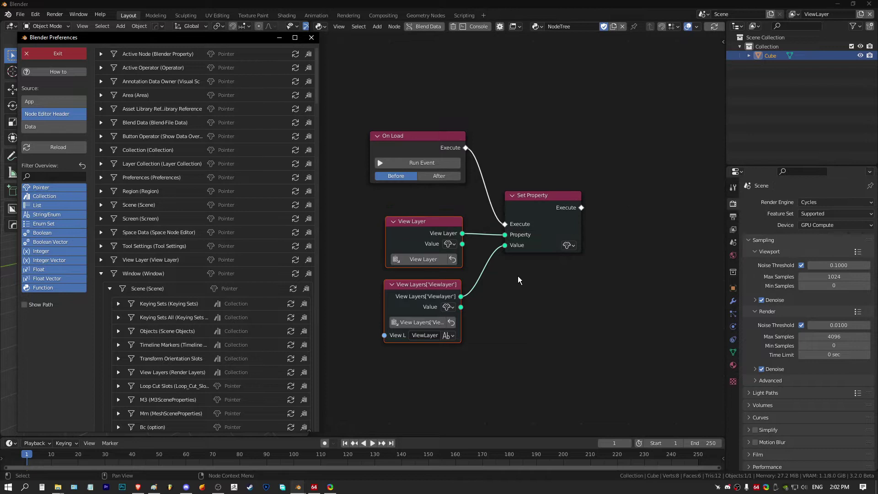
middle_click_drag(504, 275, 525, 266)
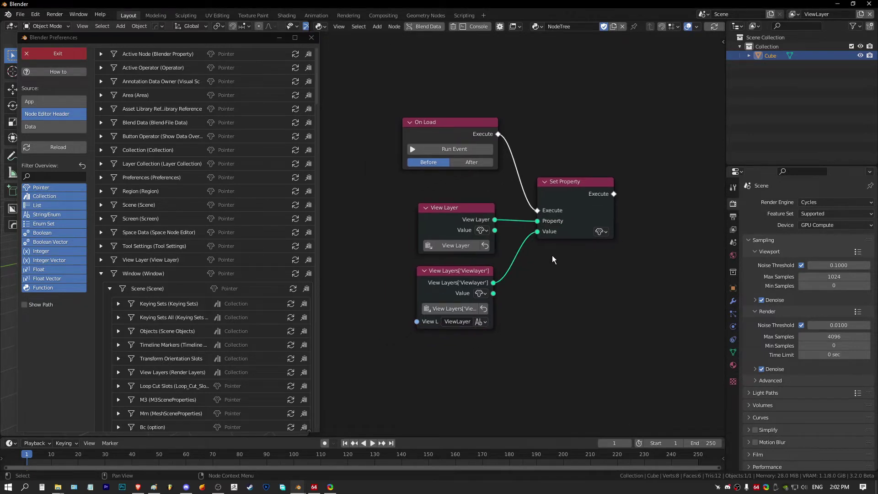
left_click(138, 487)
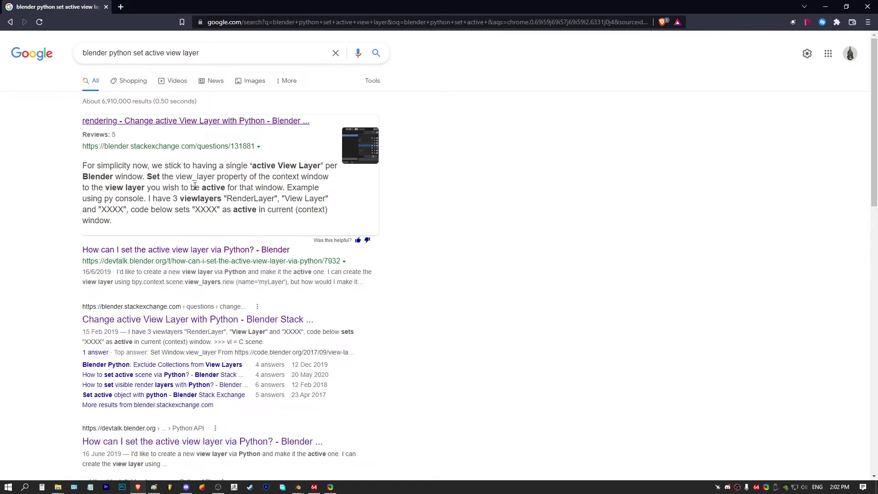
left_click(217, 123)
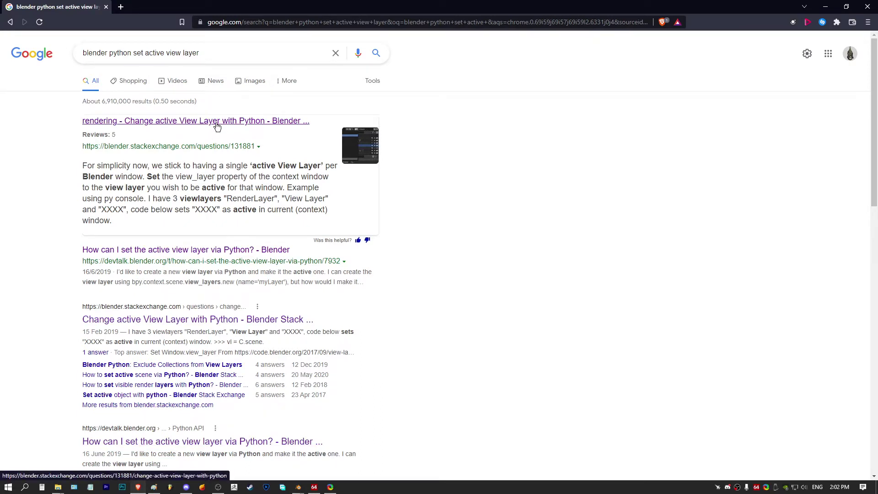
left_click(826, 9)
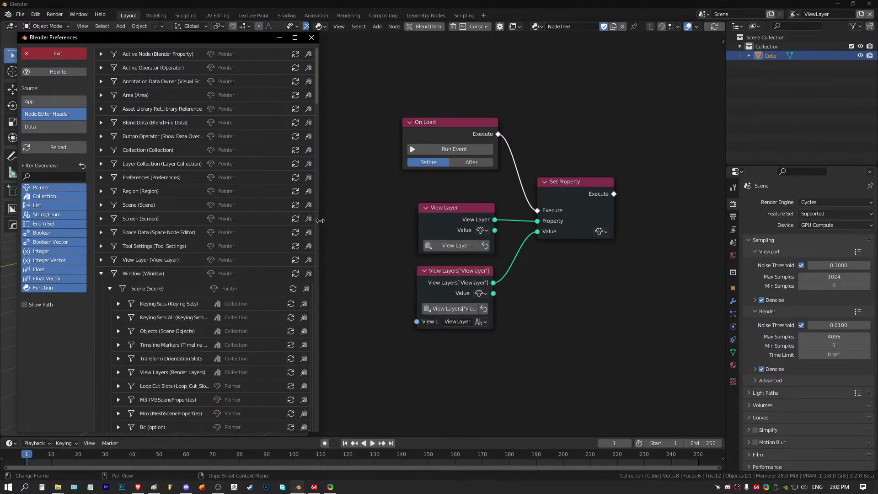
Widen the context data list, enable Show Path for every entry, and shift the window right
left_click_drag(319, 219, 626, 219)
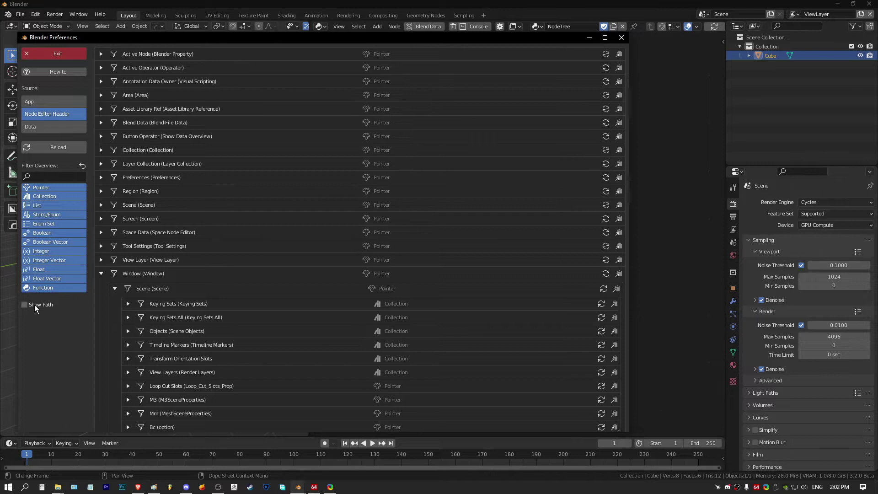
left_click(26, 305)
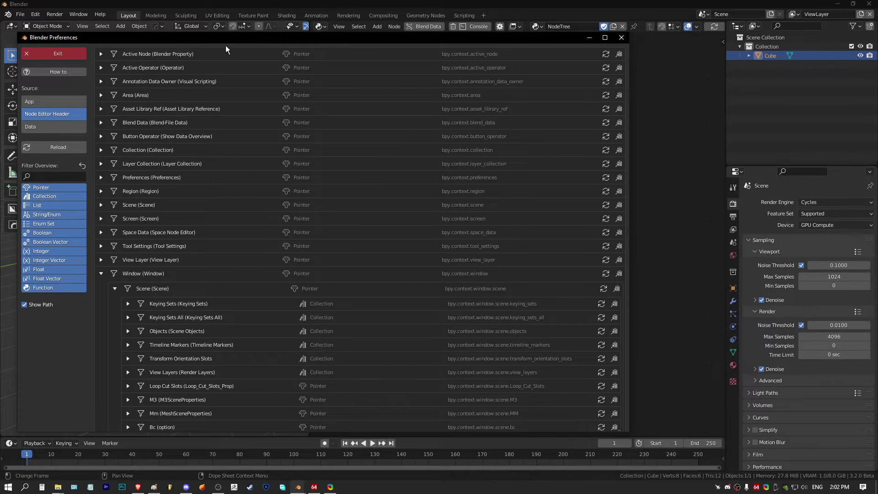
left_click_drag(226, 45, 239, 39)
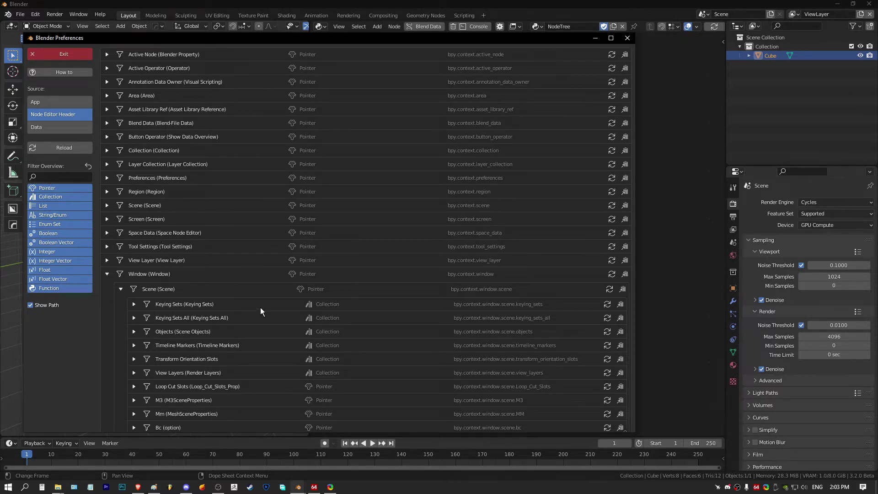
Search Google for Blender API modal execution and open the docs.blender.org Operator page
left_click(139, 487)
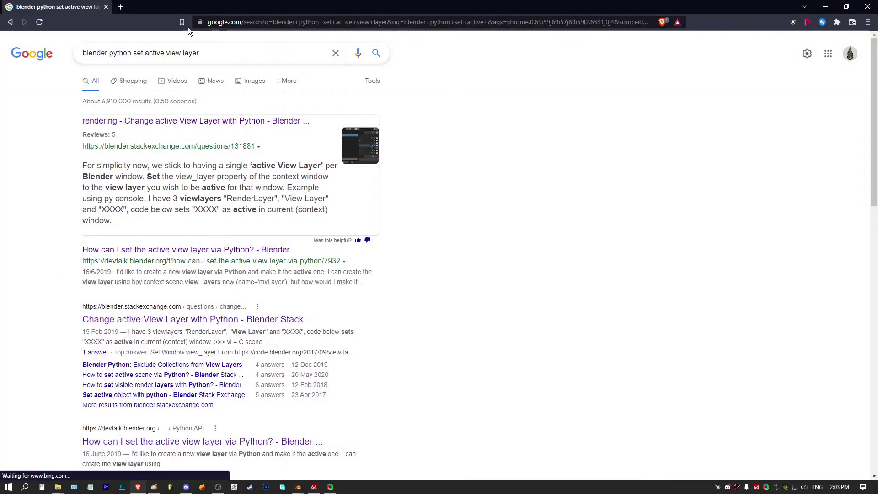
key("ctrl+t")
type("ble")
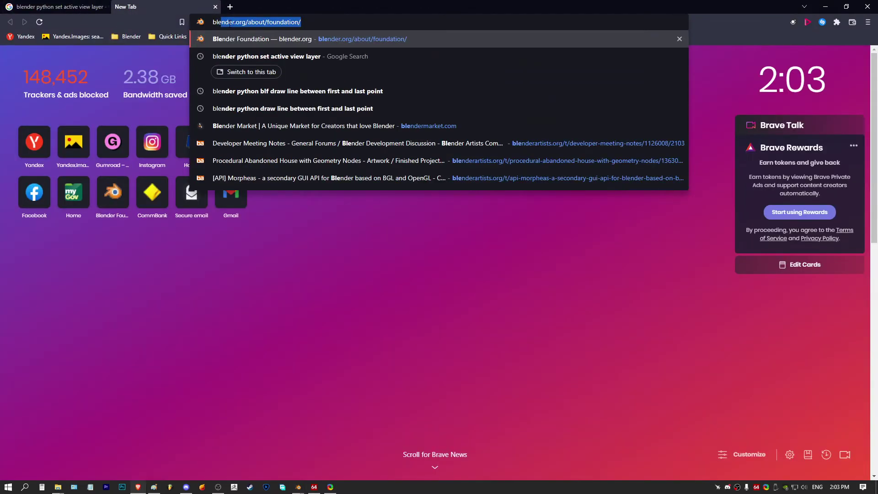
type("nder api")
key("Down")
key("Return")
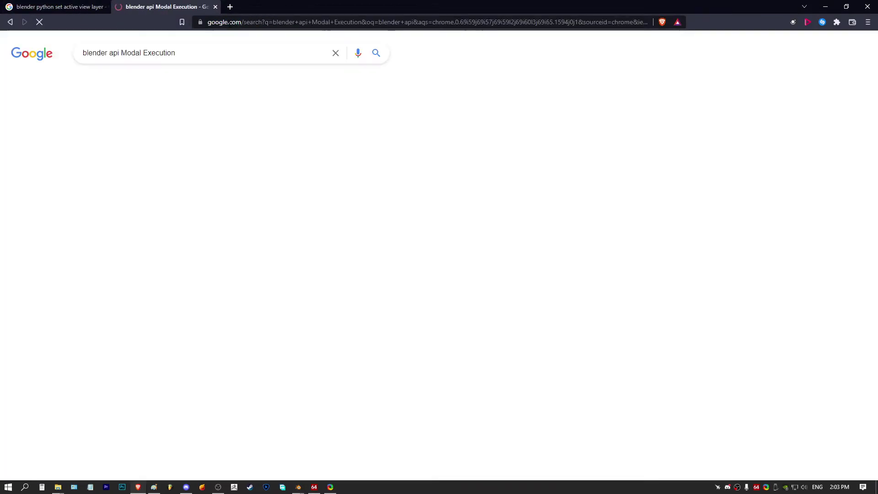
left_click(195, 133)
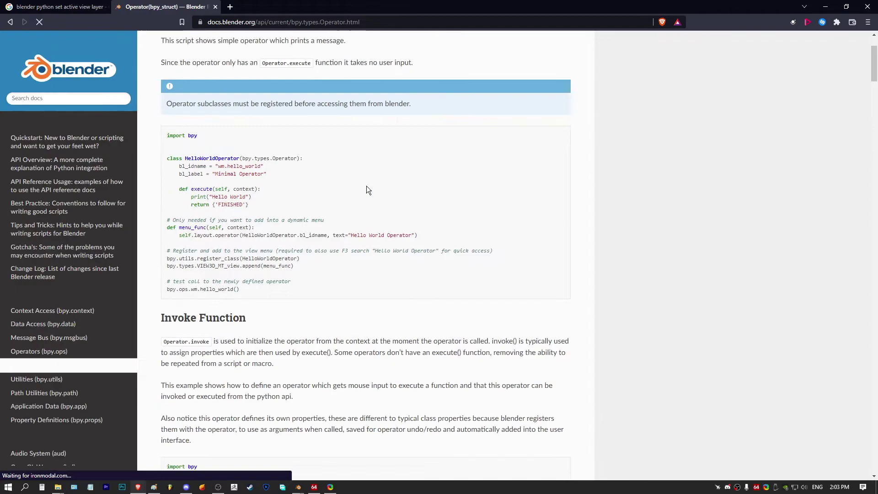
Reposition and then close the data browser window, leaving the node positions unchanged
left_click(824, 6)
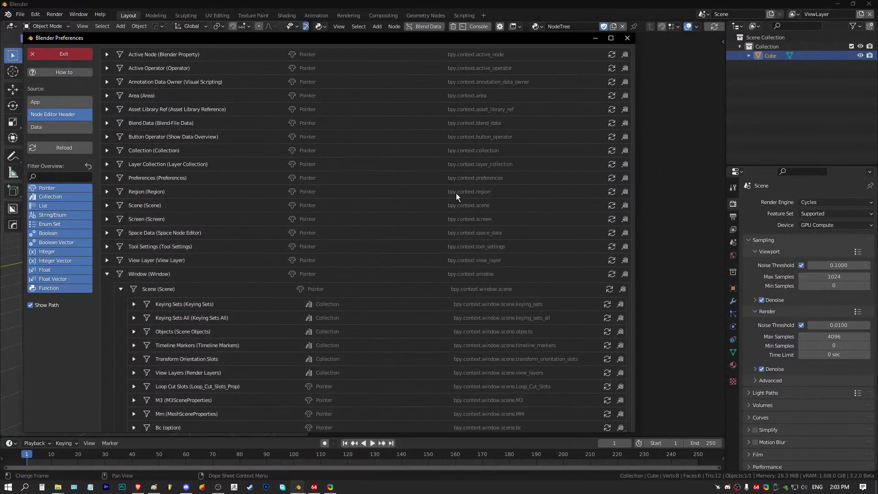
left_click_drag(272, 46, 275, 37)
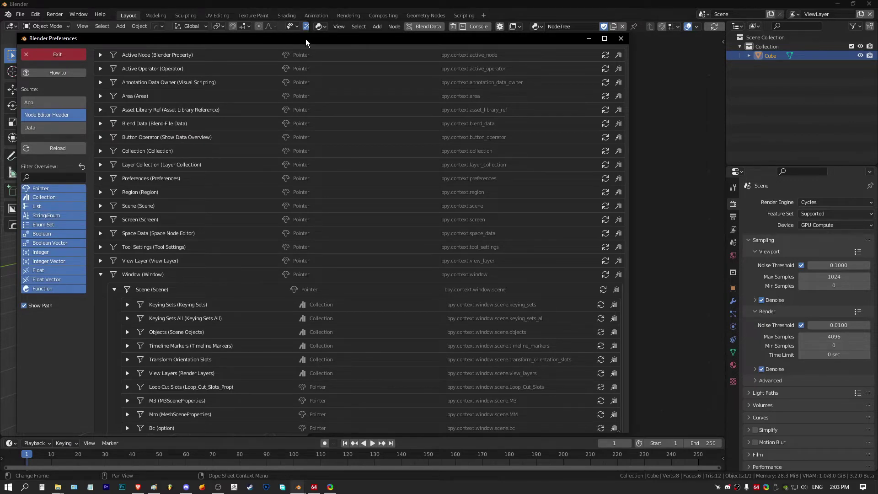
left_click_drag(305, 39, 299, 47)
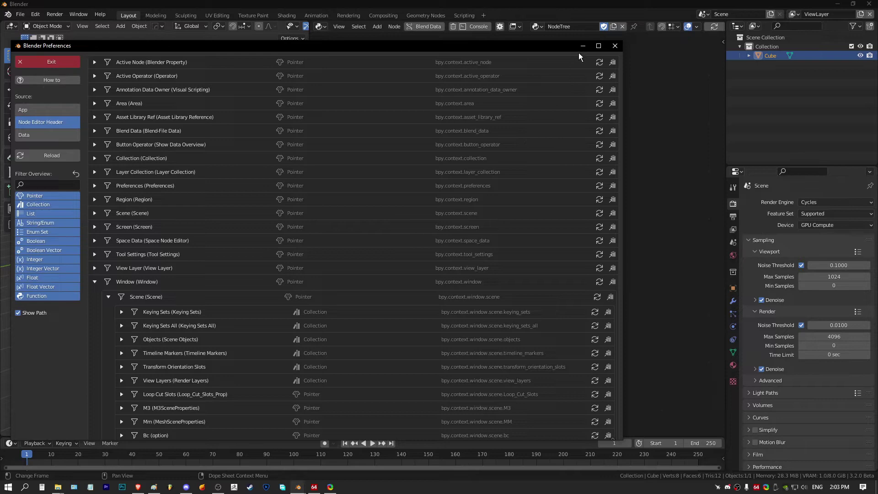
left_click(614, 45)
scroll(506, 184, "up", 1)
left_click_drag(384, 192, 503, 346)
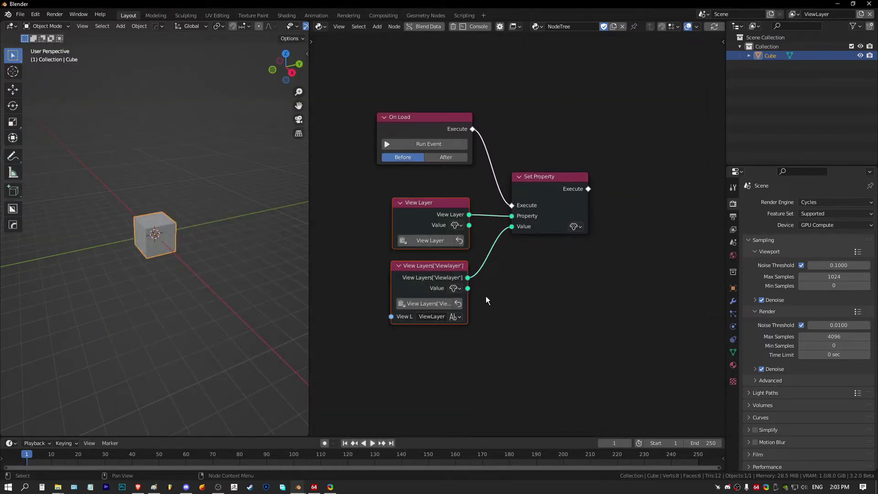
key("g")
key("Escape")
Enable Debug Sockets in the Serpens sidebar settings so sockets show their bpy paths
key("n")
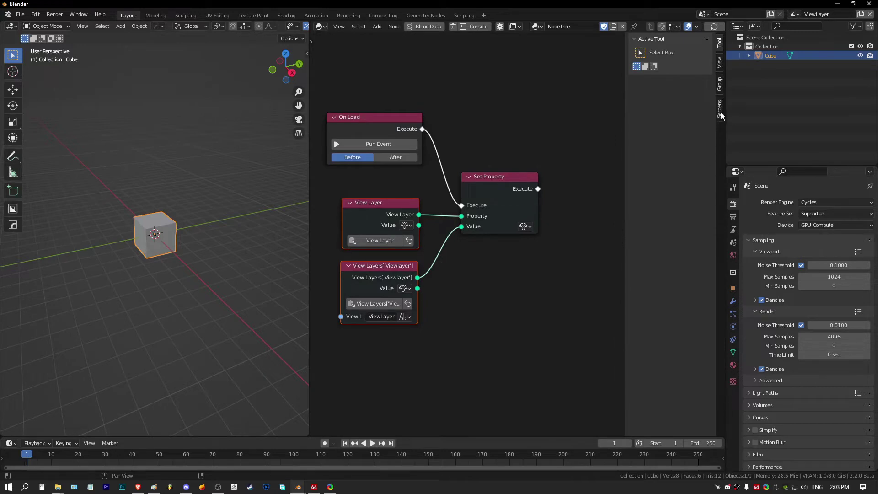
left_click(720, 112)
left_click(639, 236)
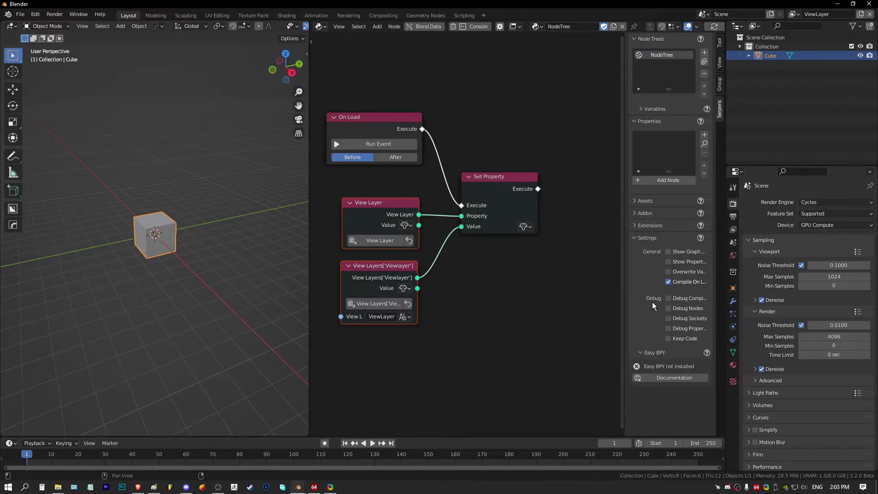
left_click_drag(310, 282, 206, 281)
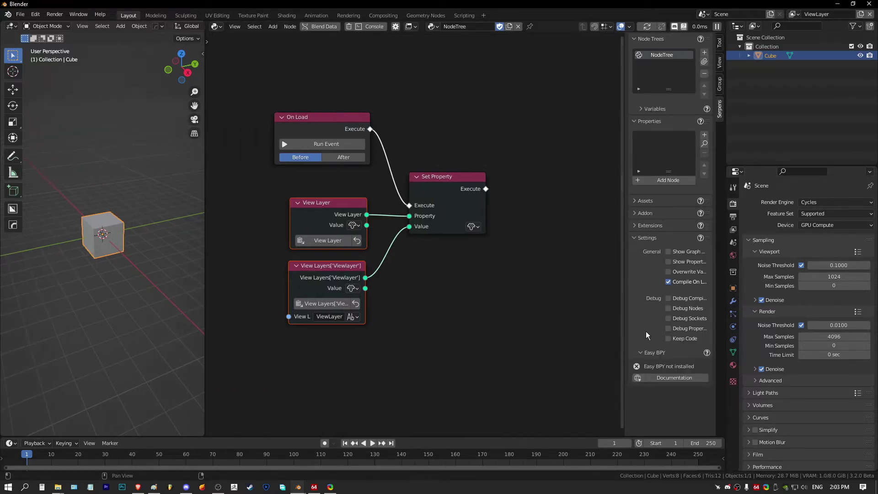
left_click(668, 307)
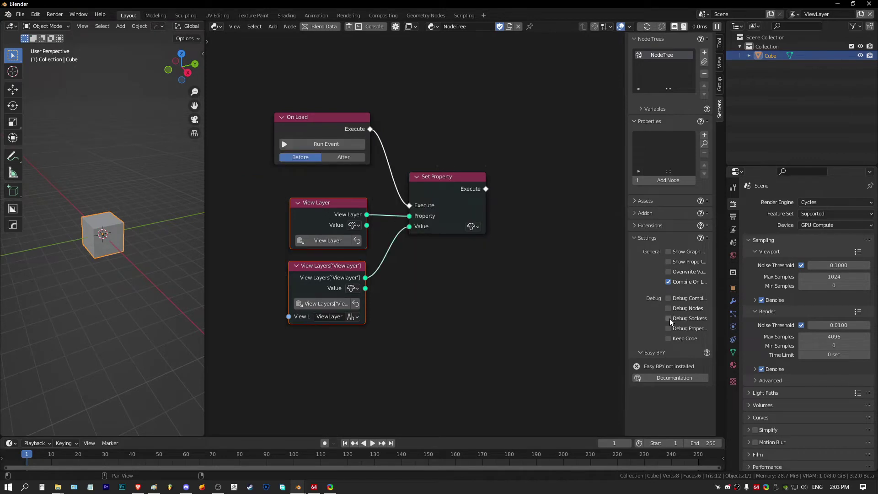
left_click(670, 318)
Widen the Set Property node, then move and resize the View Layer node to its left
left_click_drag(485, 180, 603, 178)
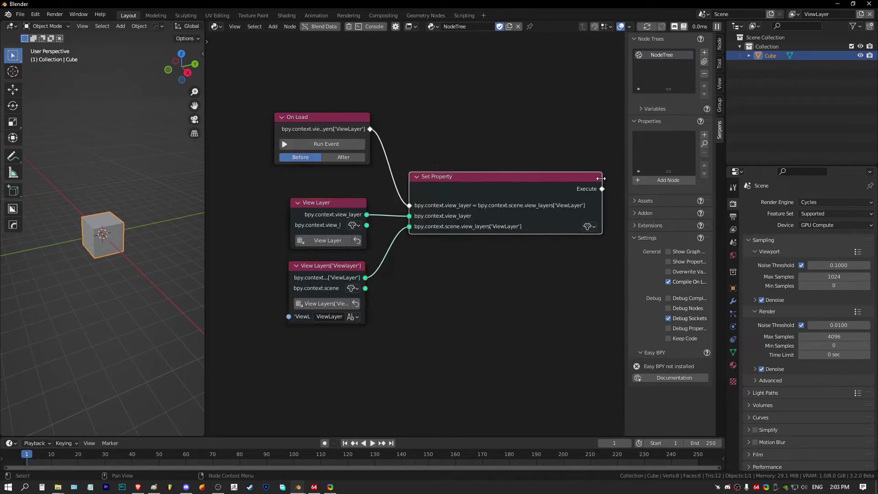
scroll(498, 230, "up", 1)
scroll(459, 243, "up", 1)
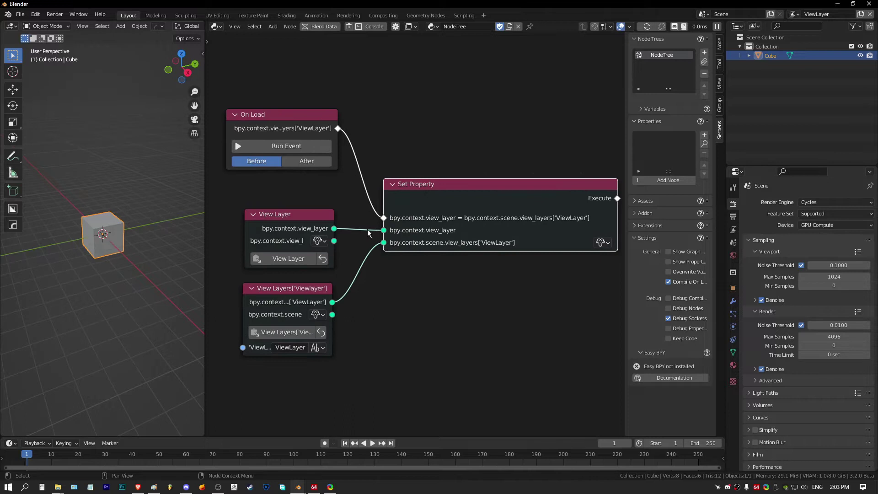
left_click(281, 214)
left_click_drag(328, 221, 274, 211)
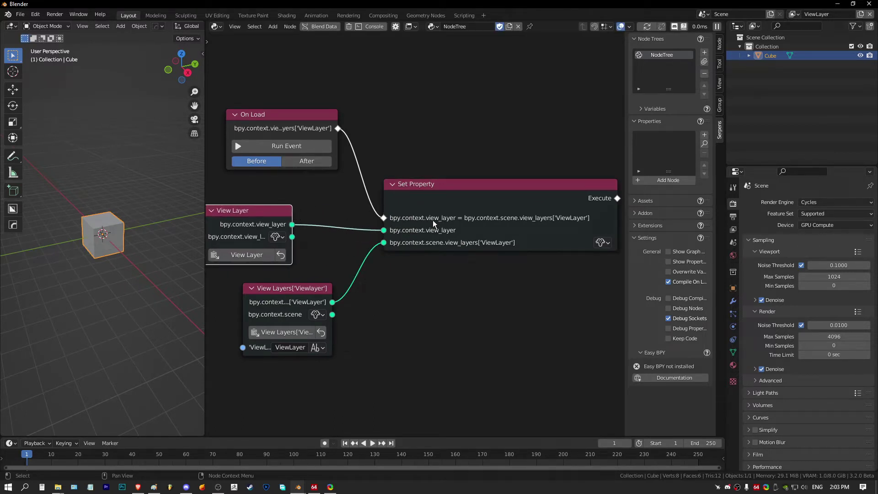
left_click_drag(292, 214, 354, 215)
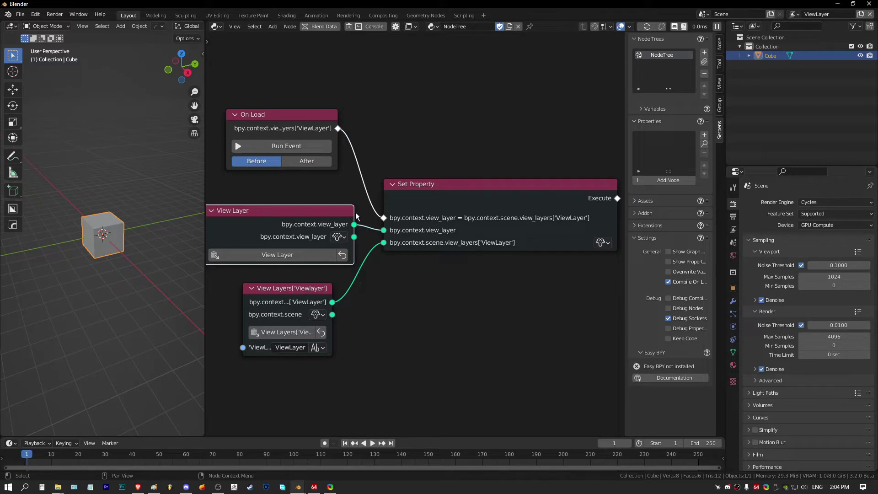
mouse_move(353, 215)
left_mouse_down()
mouse_move(271, 215)
mouse_move(310, 213)
left_mouse_up()
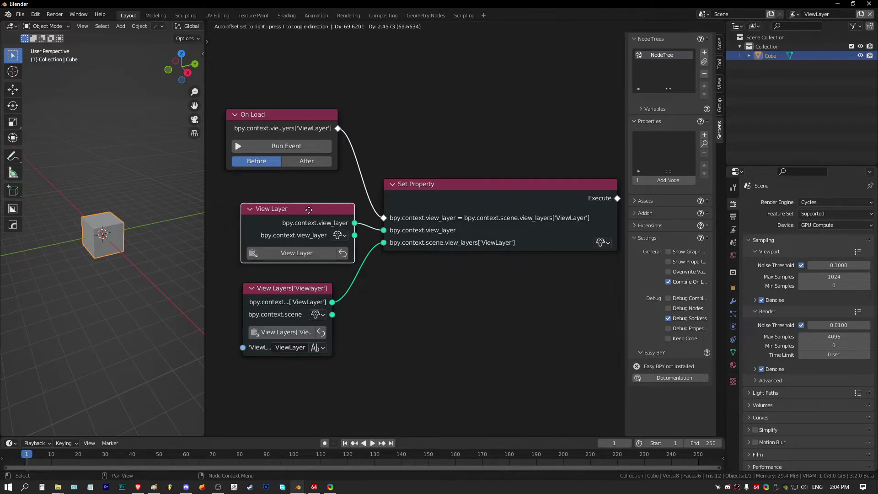
left_click(138, 487)
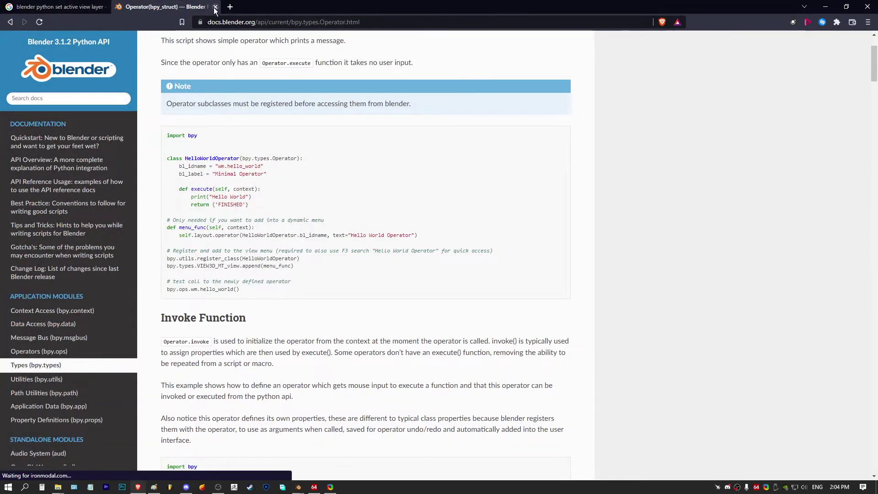
Swap the API docs tab for the Stack Exchange 'Change active View Layer' answer and highlight scene.view_layers
left_click(215, 6)
middle_click(190, 125)
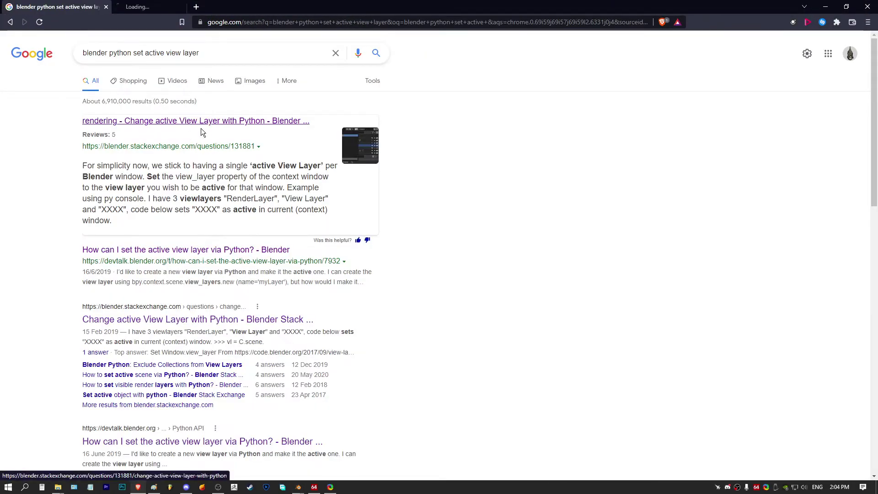
left_click(165, 7)
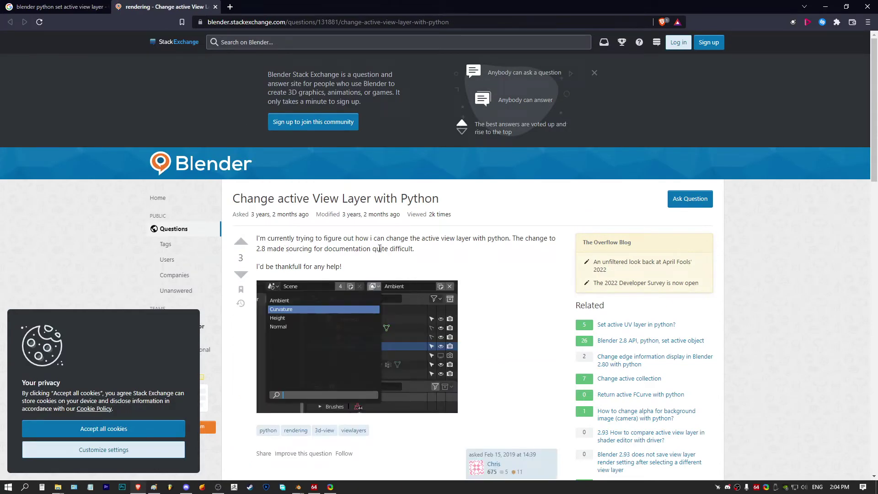
scroll(379, 250, "down", 5)
scroll(378, 250, "down", 3)
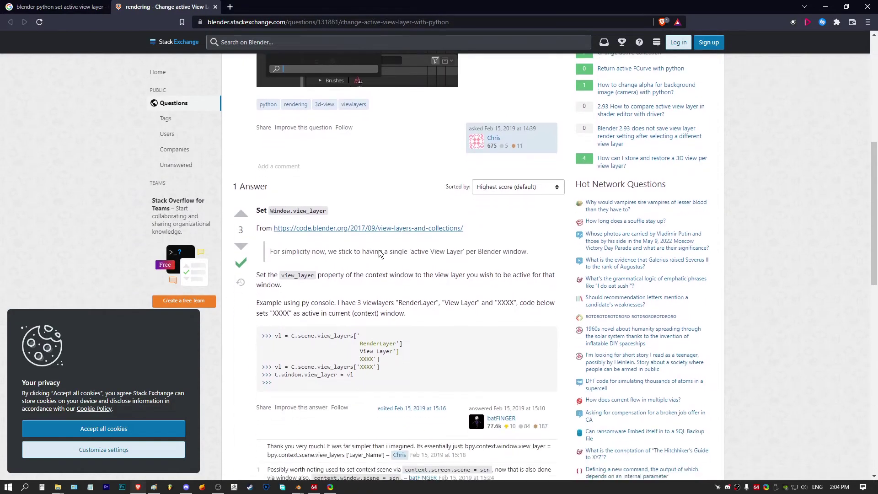
scroll(379, 250, "down", 2)
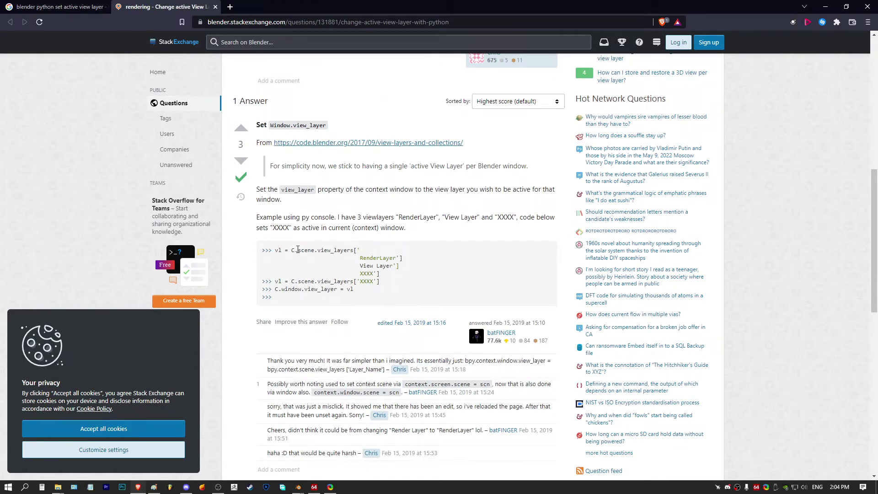
left_click_drag(297, 249, 357, 250)
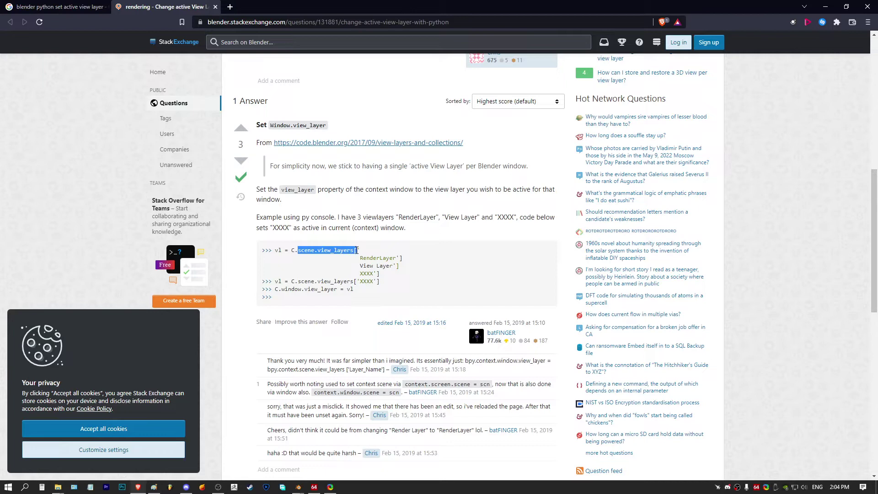
left_click_drag(276, 250, 356, 250)
scroll(343, 295, "down", 1)
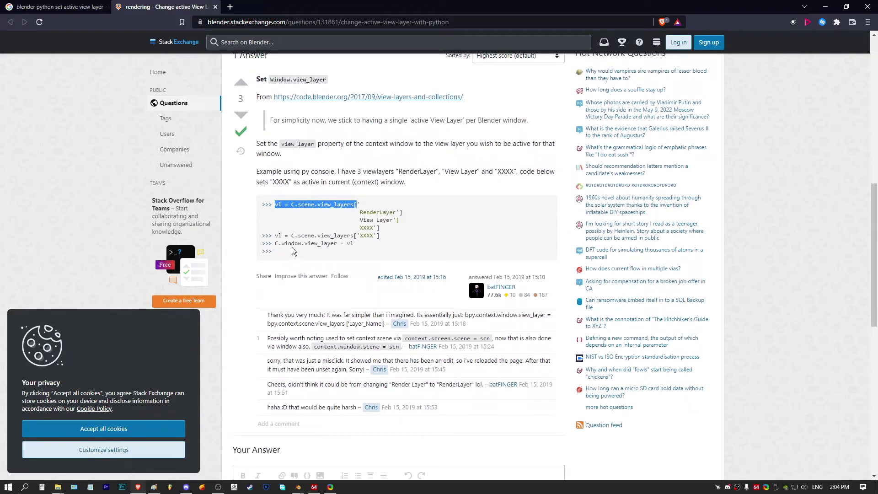
Highlight the answer's code parts: C.scene.view_layers, the vl variable, and window.view_layer
left_click_drag(280, 245, 290, 245)
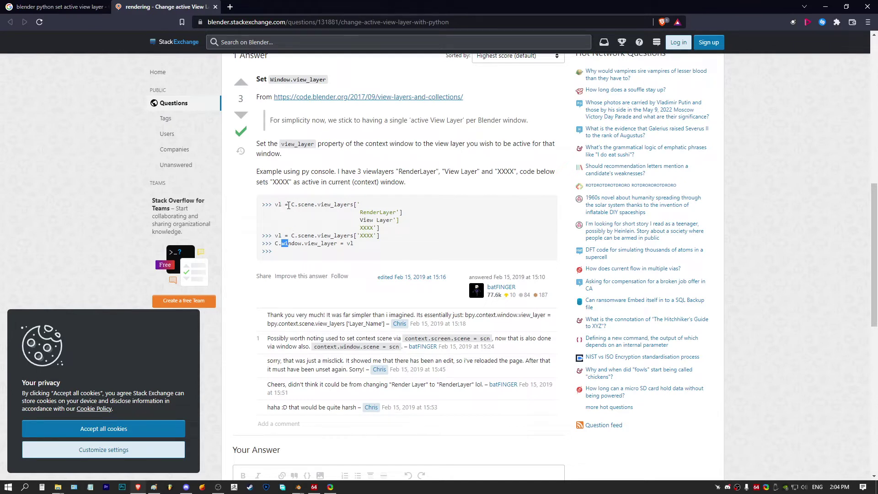
left_click_drag(291, 205, 353, 204)
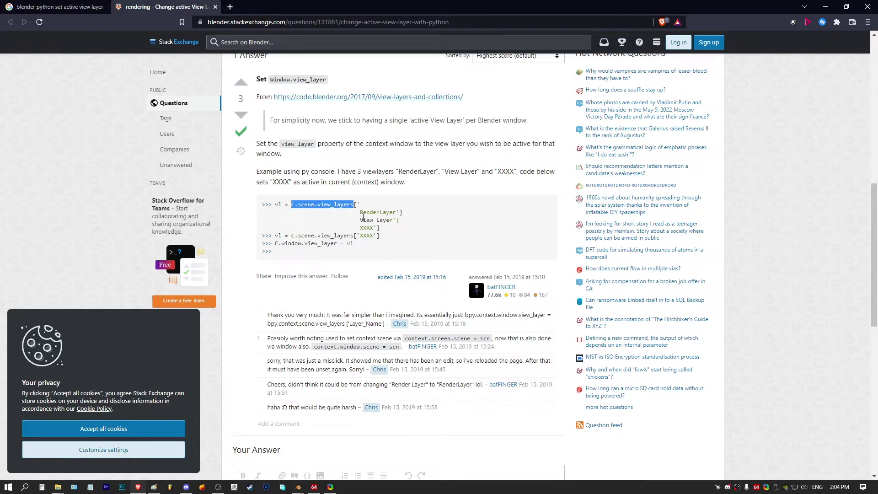
left_click(300, 246)
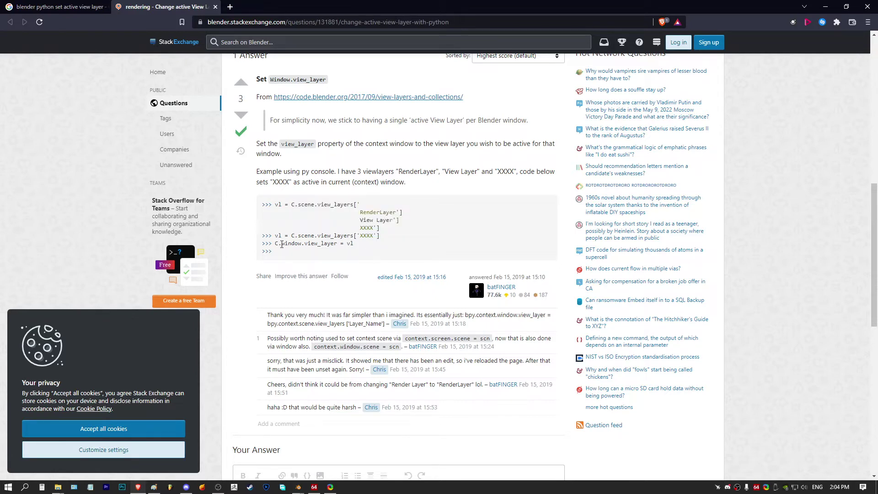
left_click_drag(283, 244, 337, 247)
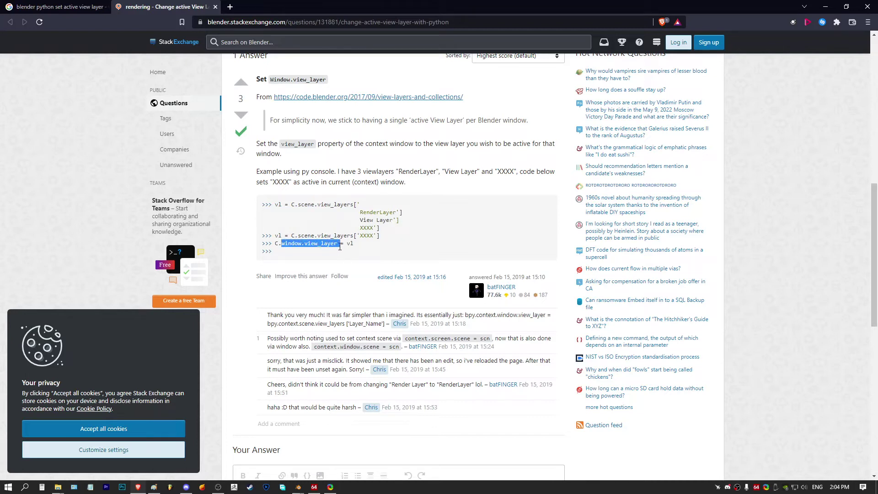
double_click(348, 244)
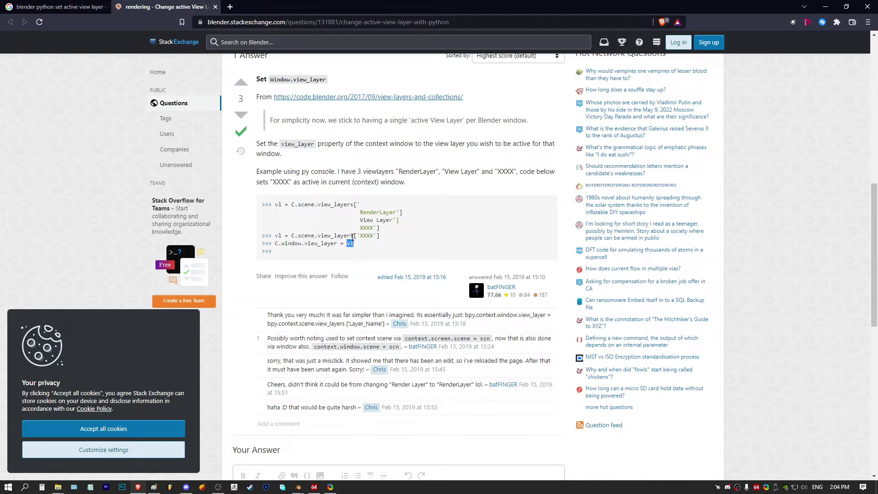
mouse_move(299, 204)
left_mouse_down()
mouse_move(355, 205)
mouse_move(366, 228)
left_mouse_up()
left_click(364, 218)
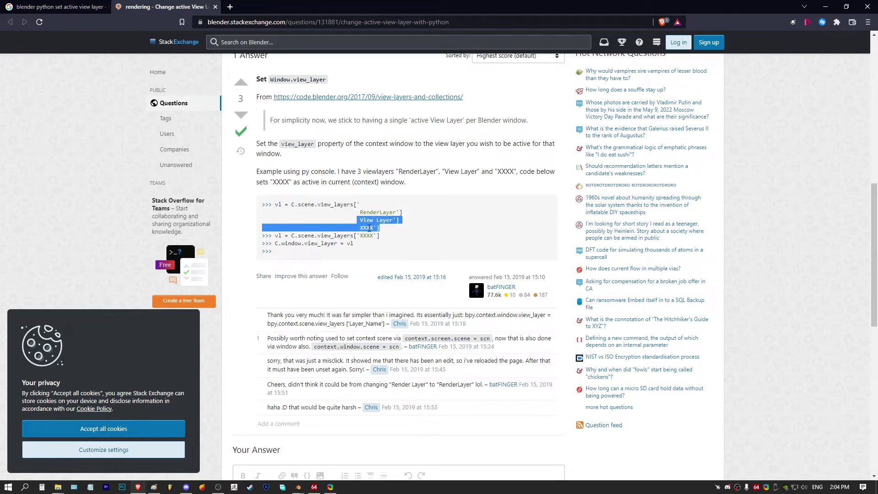
left_click(278, 245)
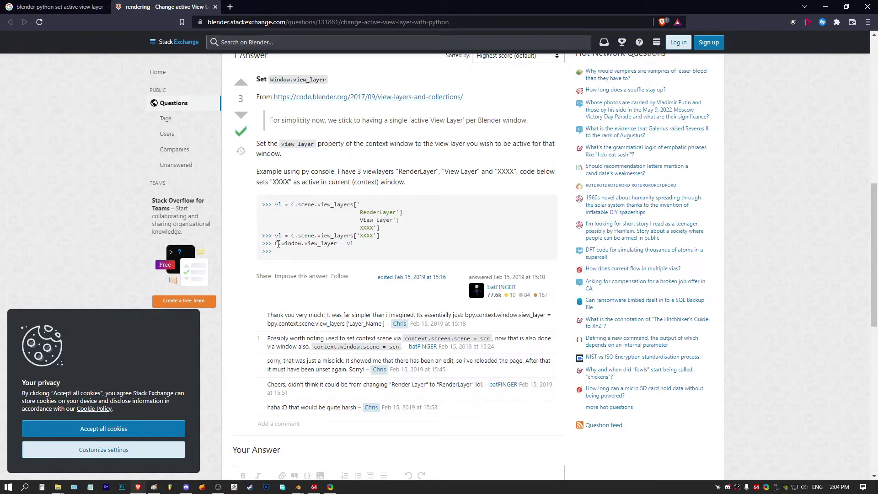
left_click_drag(282, 245, 338, 246)
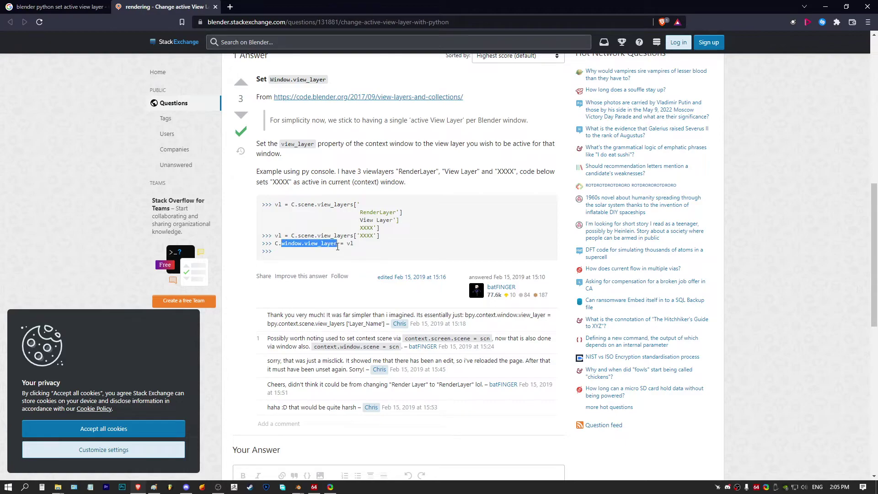
Back in Blender, copy the window.view_layer path from the data browser, then close the browser
left_click(825, 7)
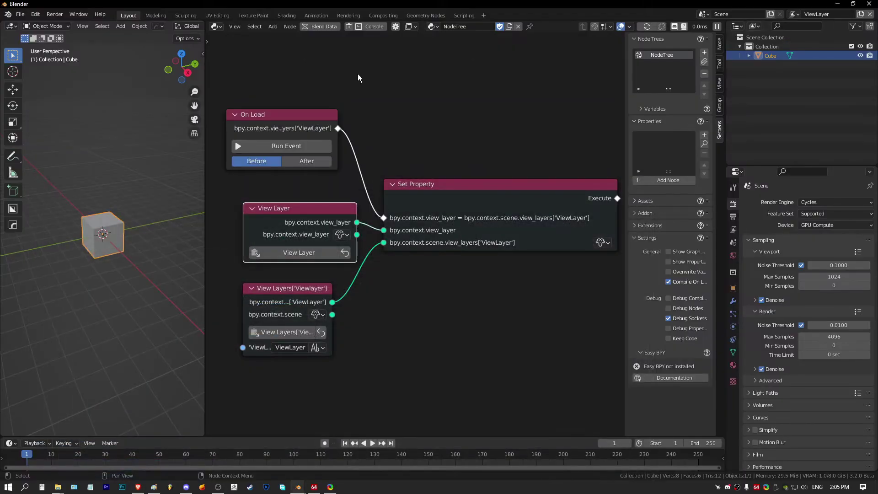
left_click(329, 27)
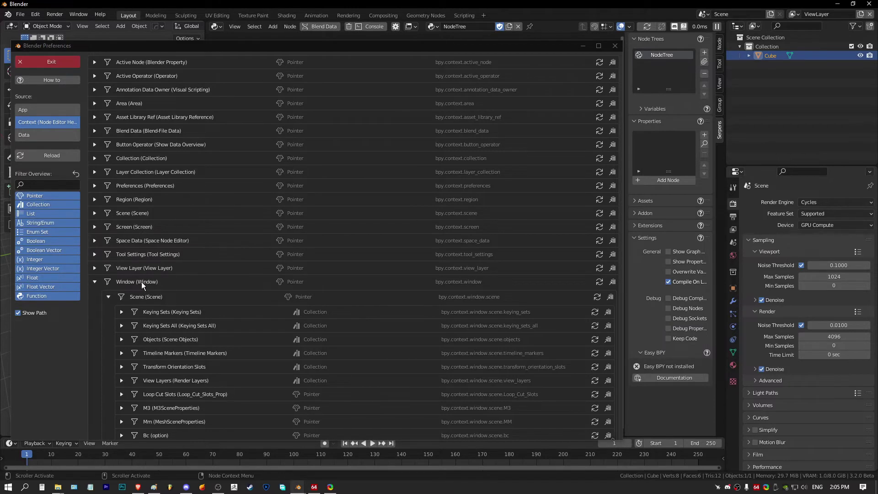
left_click(106, 298)
scroll(123, 300, "down", 1)
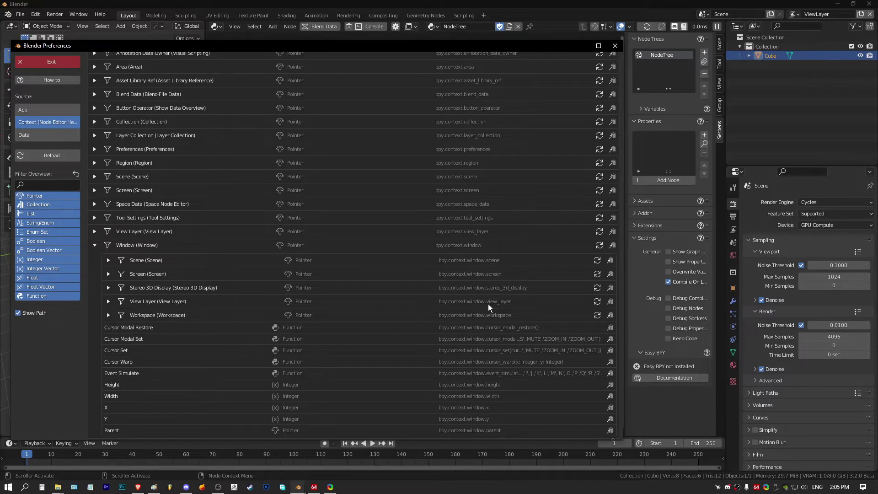
left_click(610, 301)
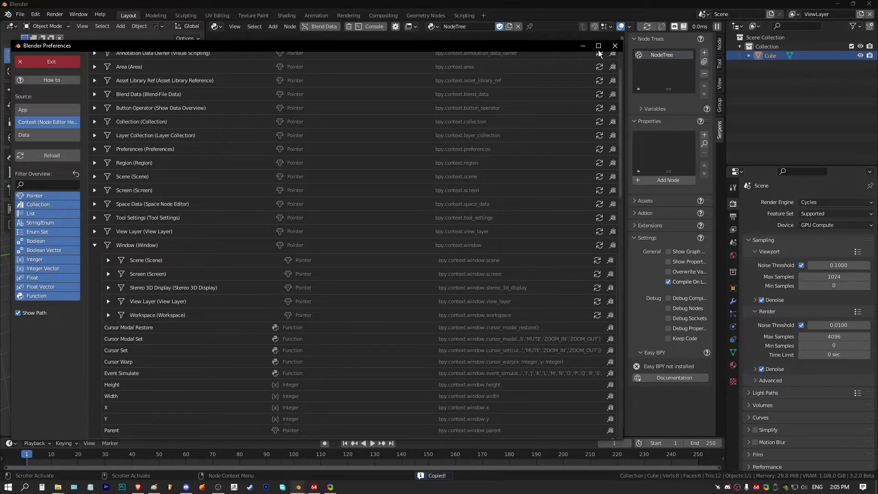
left_click(614, 45)
Place the new View Layer node, wire it to Set Property's Property input, and run On Load
key("shift+d")
left_click(393, 278)
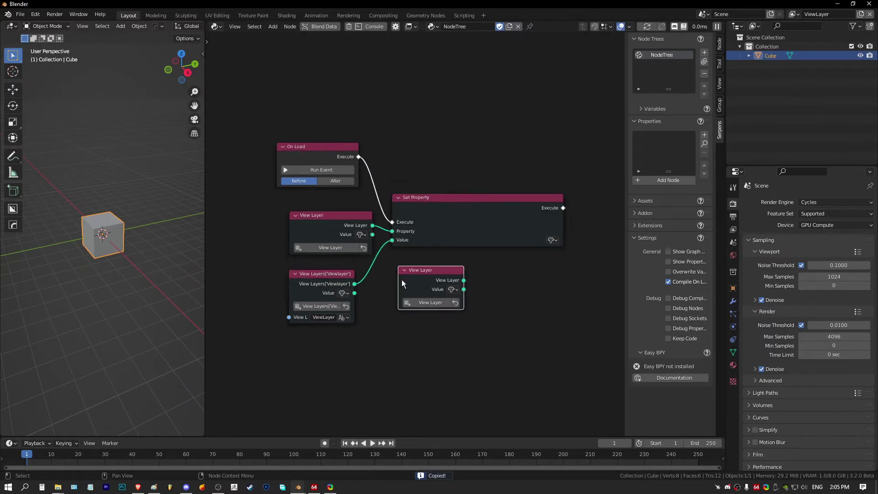
scroll(425, 268, "down", 2)
mouse_move(453, 264)
left_mouse_down()
mouse_move(306, 215)
mouse_move(430, 215)
left_mouse_up()
left_click_drag(367, 200, 261, 266)
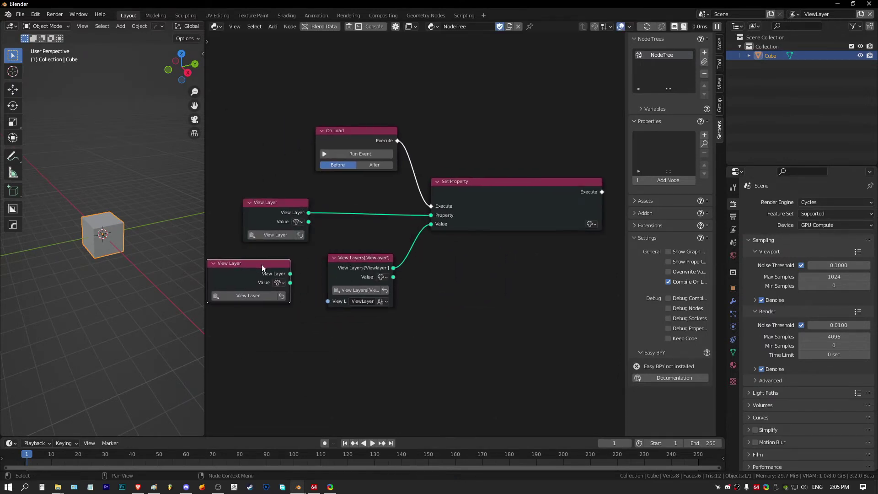
left_click_drag(276, 205, 387, 194)
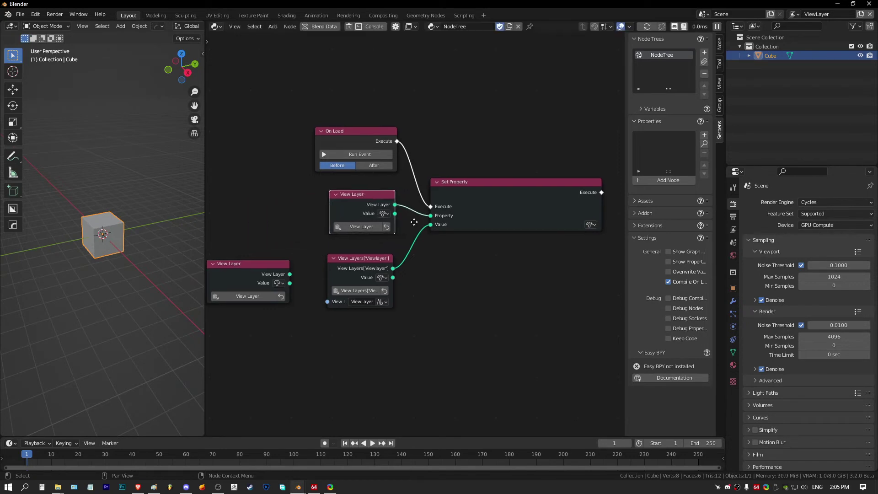
middle_click_drag(388, 193, 371, 220)
left_click(346, 180)
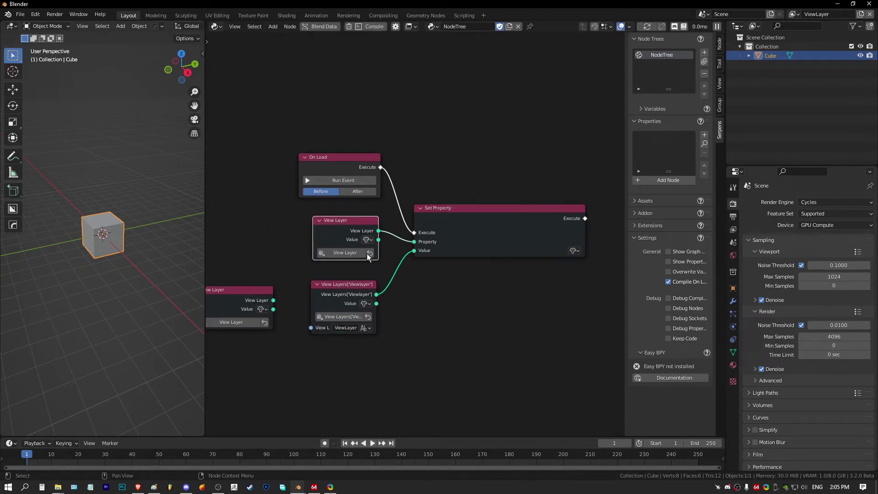
left_click(340, 287)
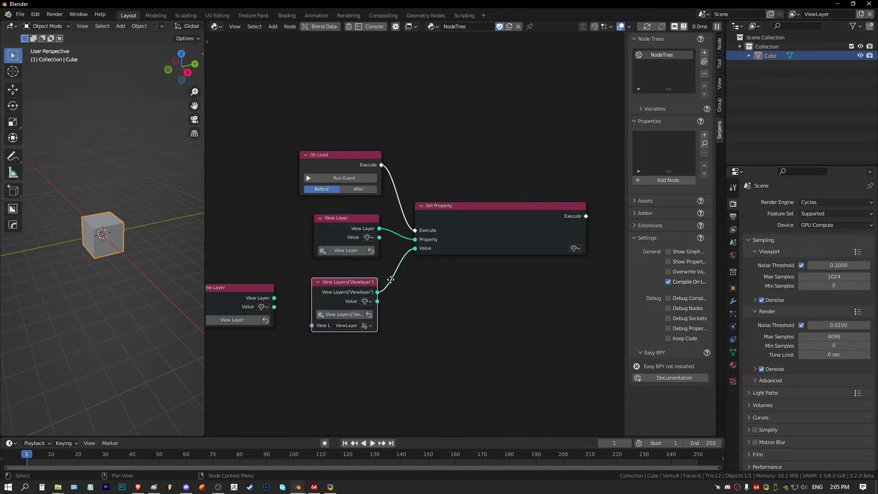
middle_click_drag(358, 298, 364, 272)
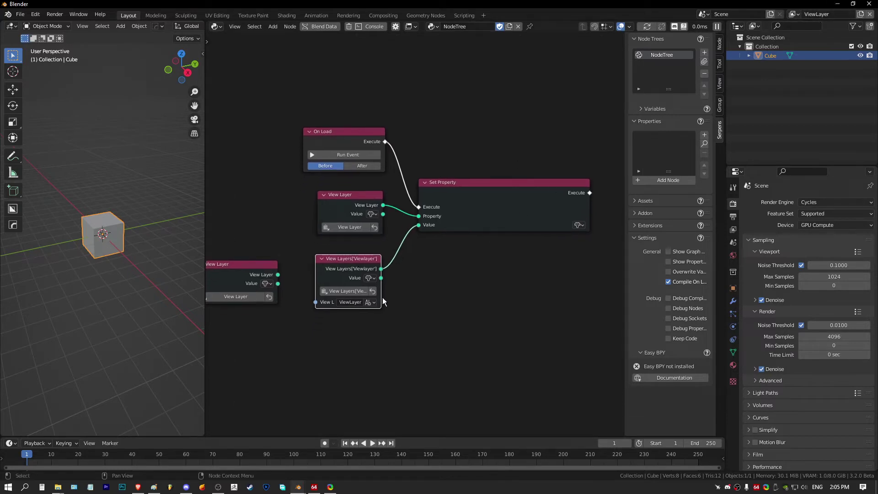
Recheck the answer's scene.view_layers code, then copy ViewLayer_001's path from Scene's view layers
left_click(324, 28)
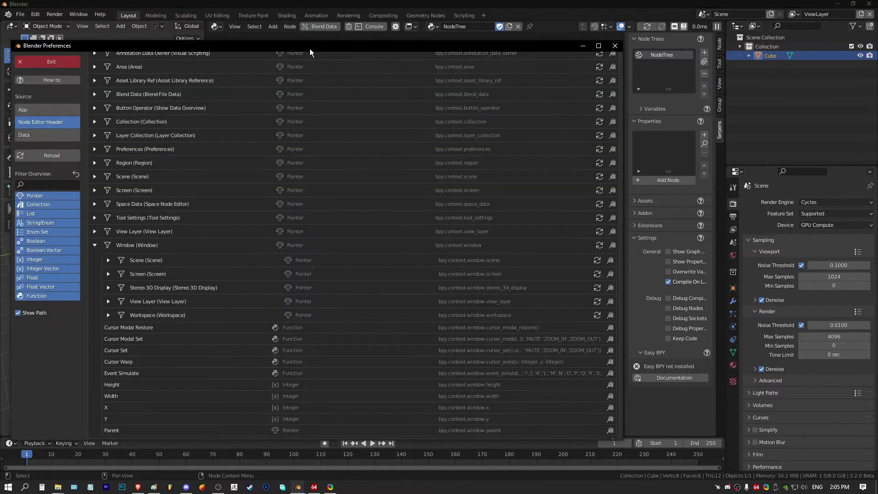
left_click(92, 248)
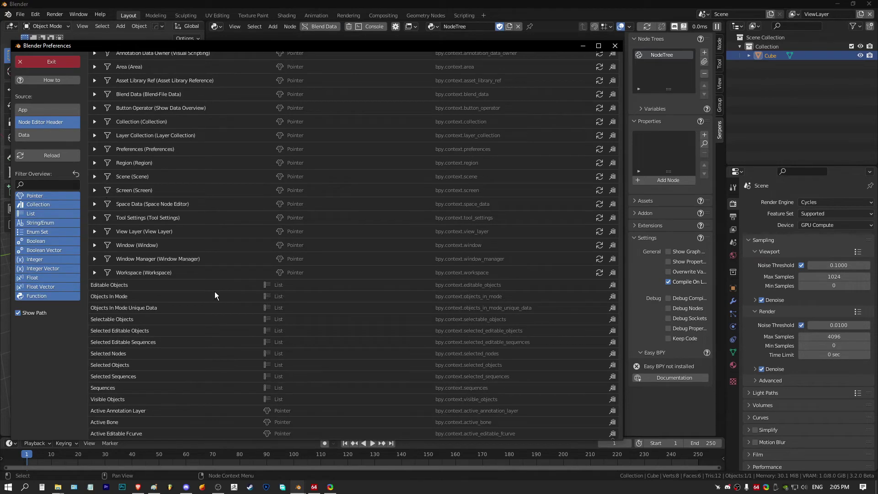
left_click(154, 487)
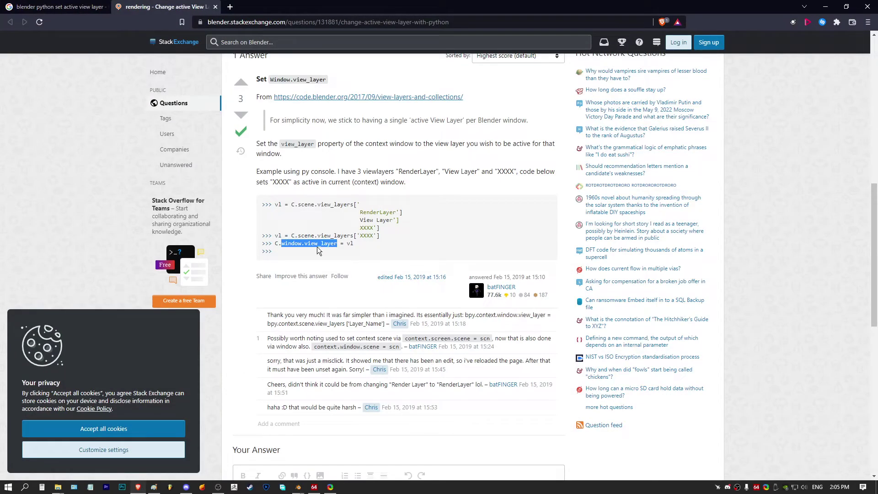
left_click_drag(300, 204, 356, 205)
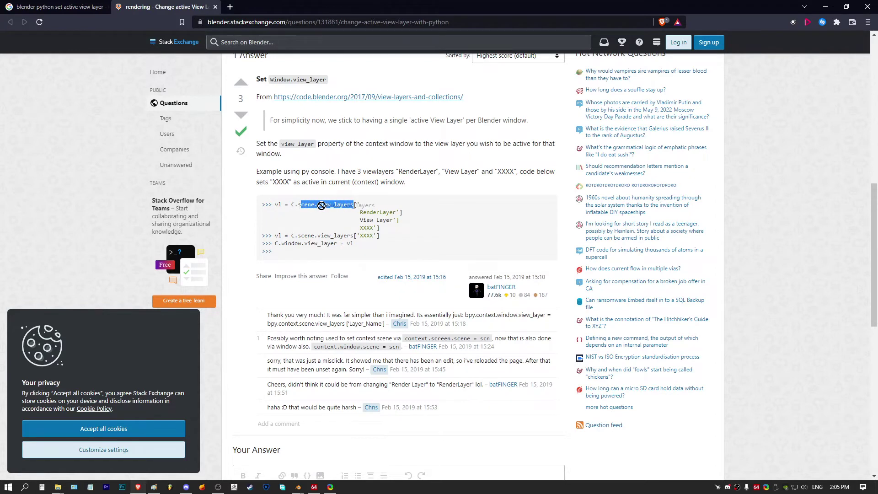
left_click(825, 6)
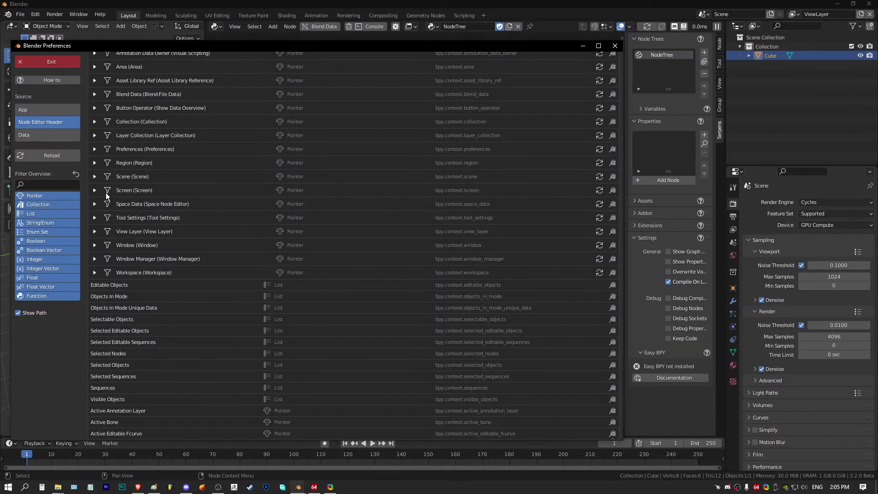
left_click(94, 177)
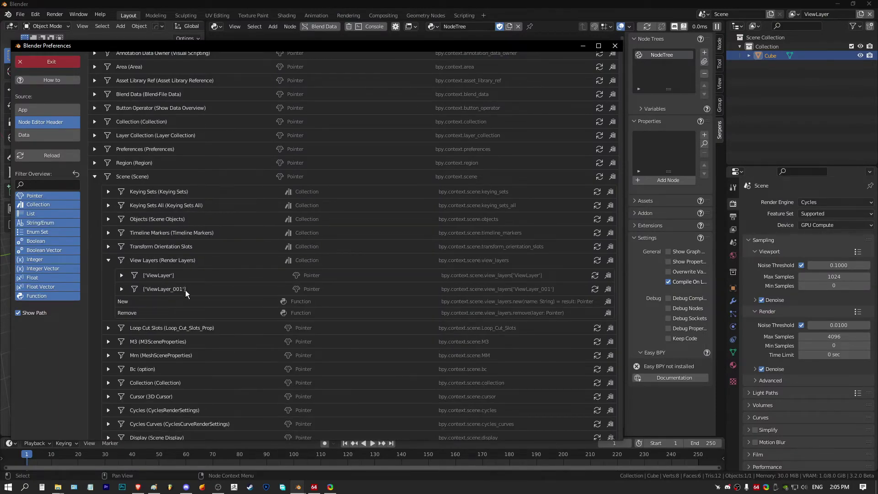
left_click(609, 288)
left_click(613, 46)
Paste the ViewLayer_001 node, link it to Set Property's Value, and rearrange the nodes
key("ctrl+shift+v")
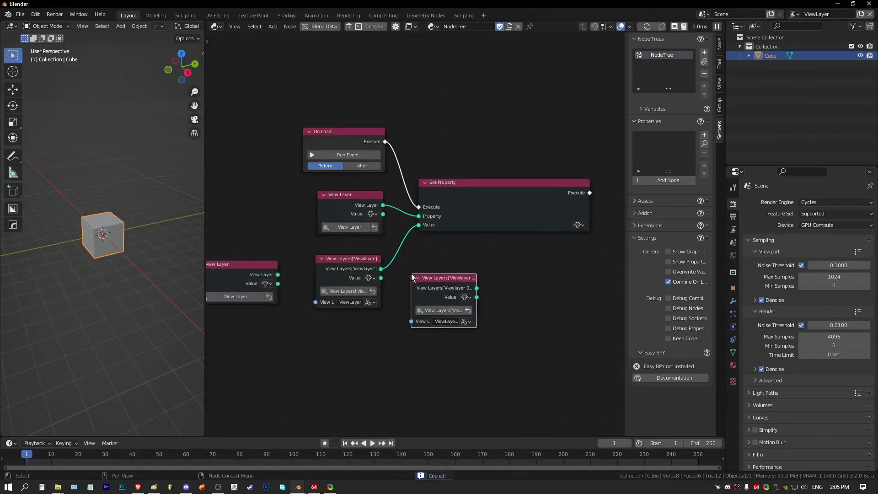
left_click(414, 258)
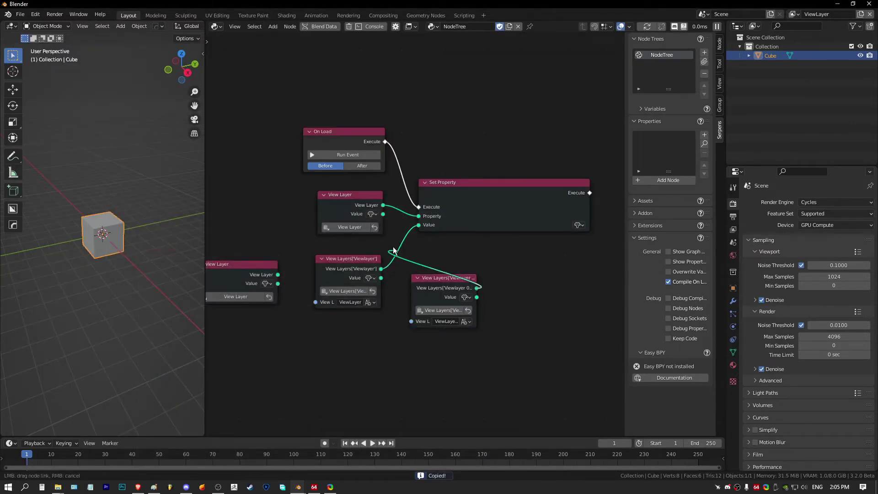
left_click_drag(477, 288, 418, 225)
left_click_drag(363, 259, 231, 319)
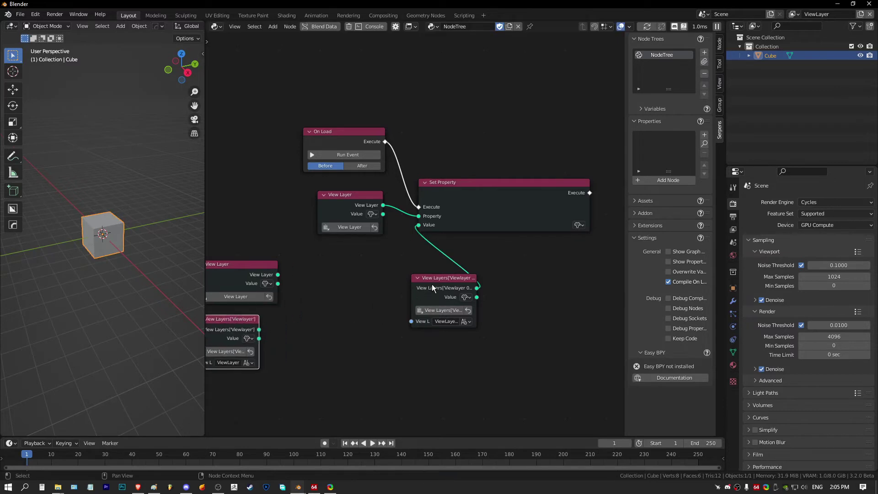
left_click_drag(443, 278, 350, 249)
middle_click_drag(355, 148, 340, 189)
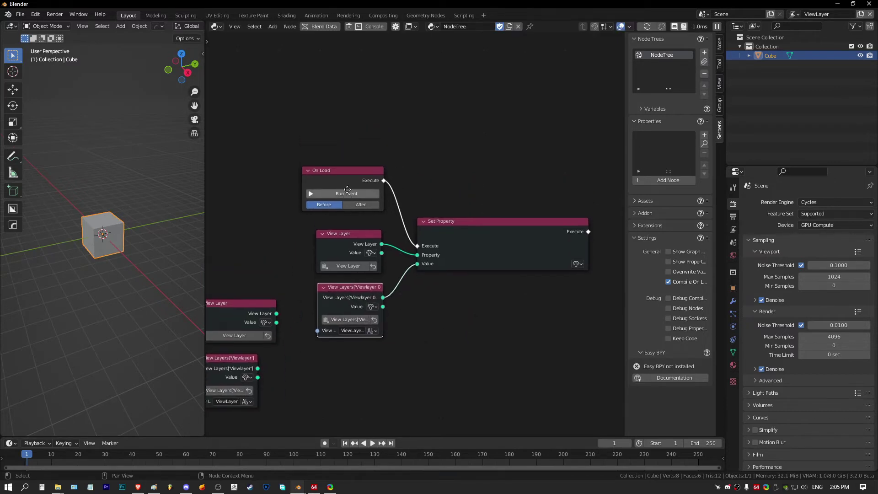
mouse_move(341, 175)
left_mouse_down()
mouse_move(341, 159)
mouse_move(341, 182)
left_mouse_up()
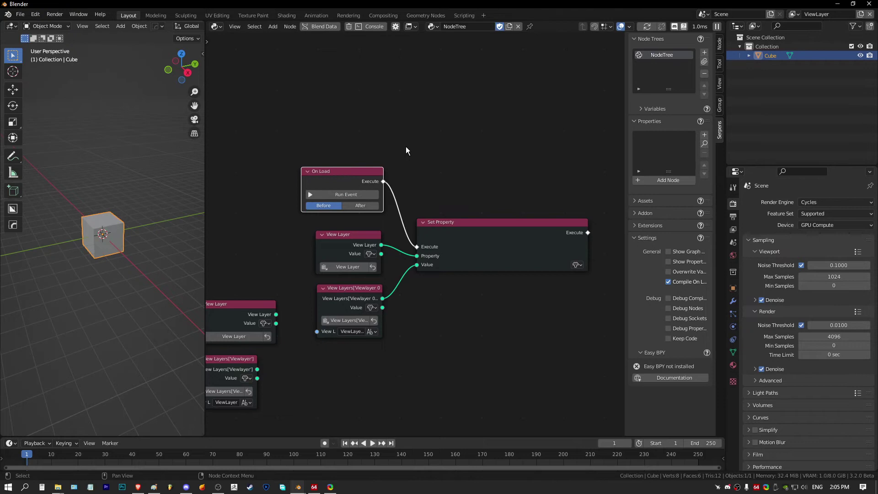
Add a spare On Load node from search, delete it, and nudge the original On Load node
key("shift+a")
type("onl")
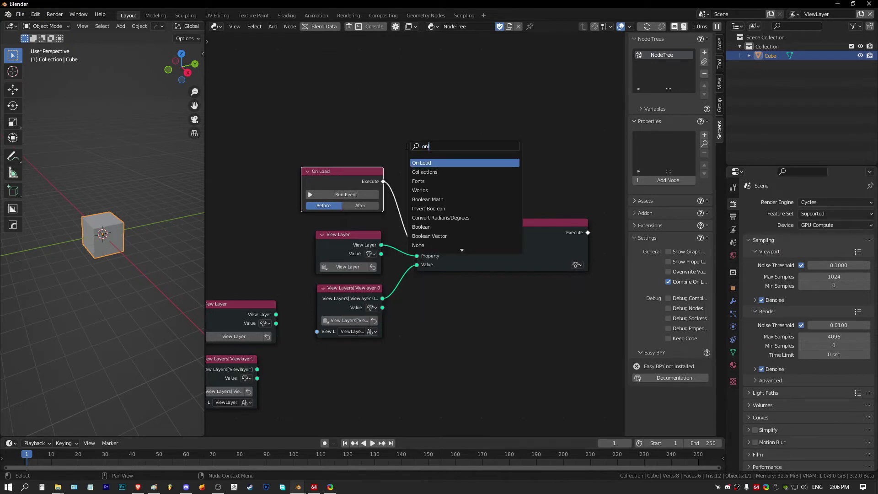
key("Return")
right_click(393, 111)
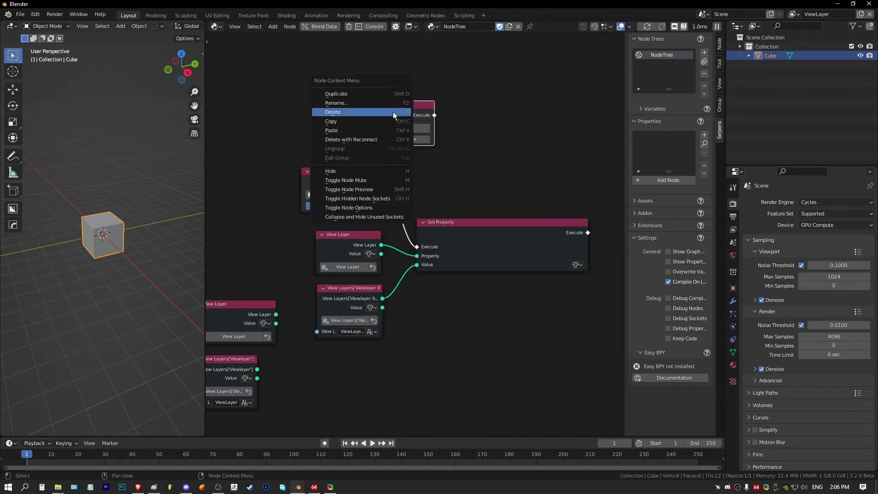
key("Delete")
mouse_move(342, 172)
left_mouse_down()
mouse_move(345, 164)
mouse_move(502, 174)
left_mouse_up()
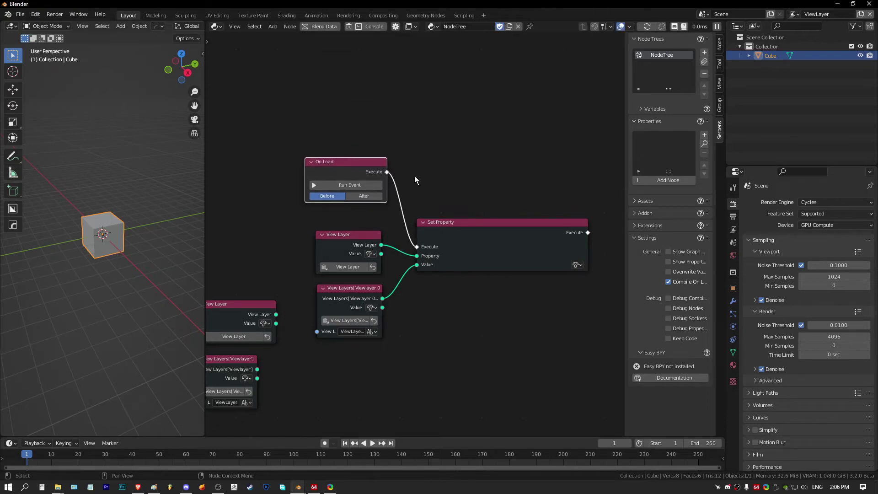
left_click_drag(348, 166, 351, 168)
key("shift+a")
type("brutt")
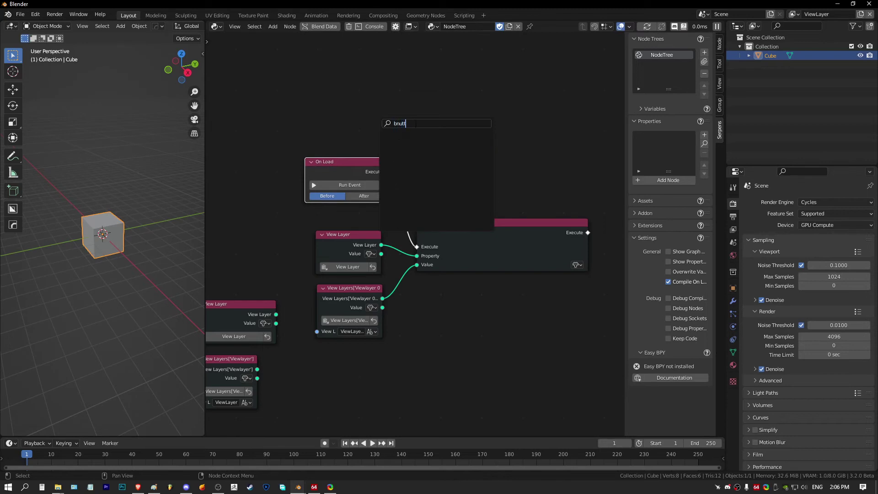
key("BackSpace")
key("BackSpace")
key("BackSpace")
type("utton")
key("Return")
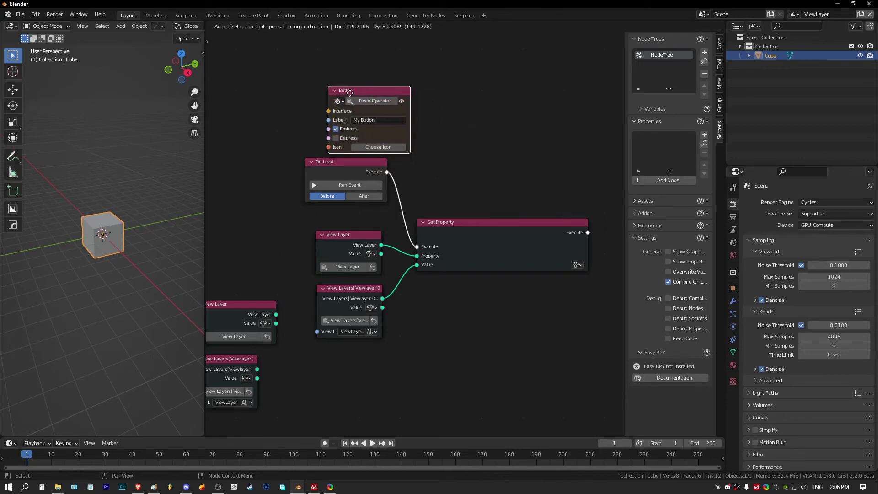
left_click(349, 92)
key("shift+a")
type("add")
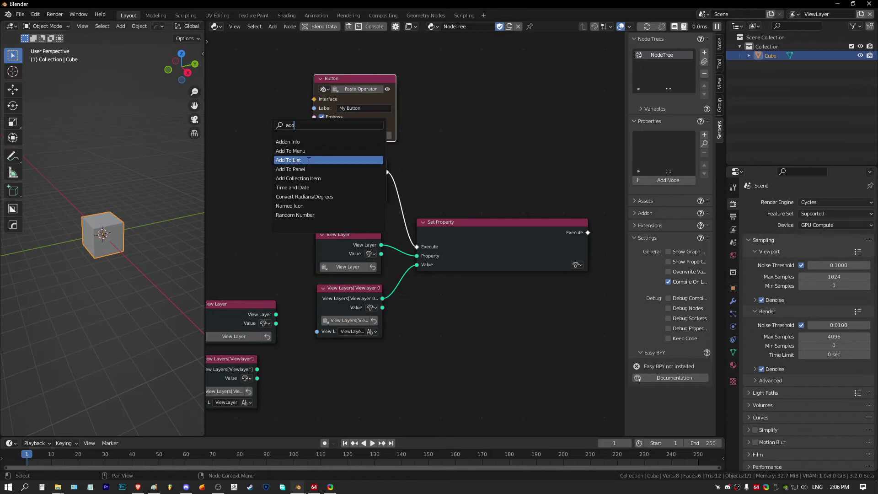
left_click(290, 151)
left_click(247, 103)
key("shift+a")
type("o")
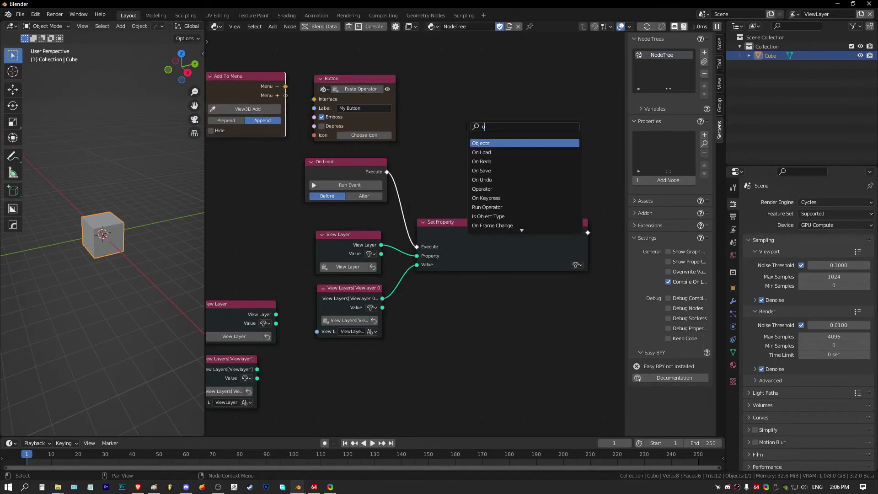
type("per")
key("Return")
left_click(434, 84)
mouse_move(494, 85)
left_mouse_down()
mouse_move(412, 222)
mouse_move(417, 246)
left_mouse_up()
right_click(480, 96)
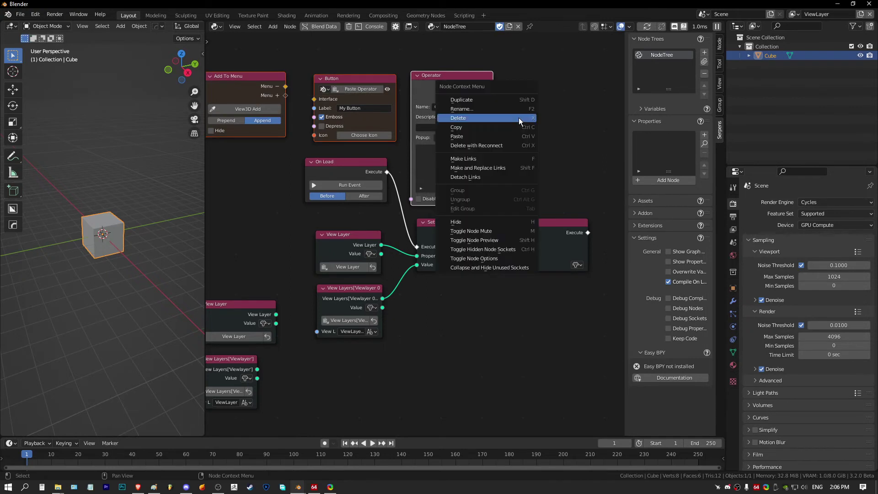
left_click(519, 118)
middle_click_drag(350, 219, 324, 194)
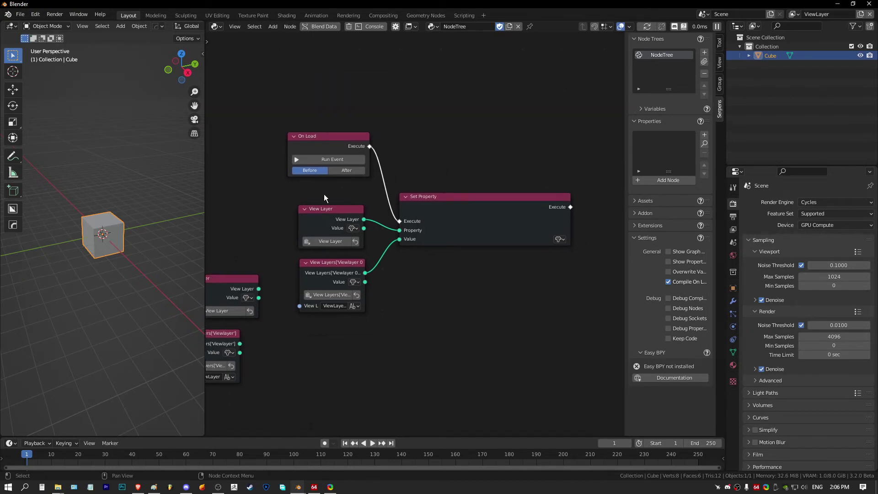
Run the On Load event, then place View Layer and View Layers['ViewLayer_001'] beside Set Property
left_click(330, 159)
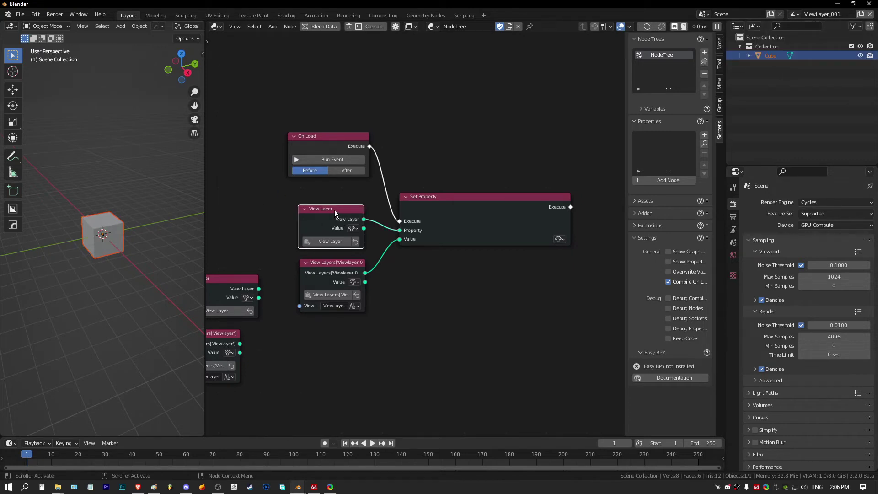
left_click_drag(339, 210, 338, 209)
left_click_drag(336, 264, 335, 263)
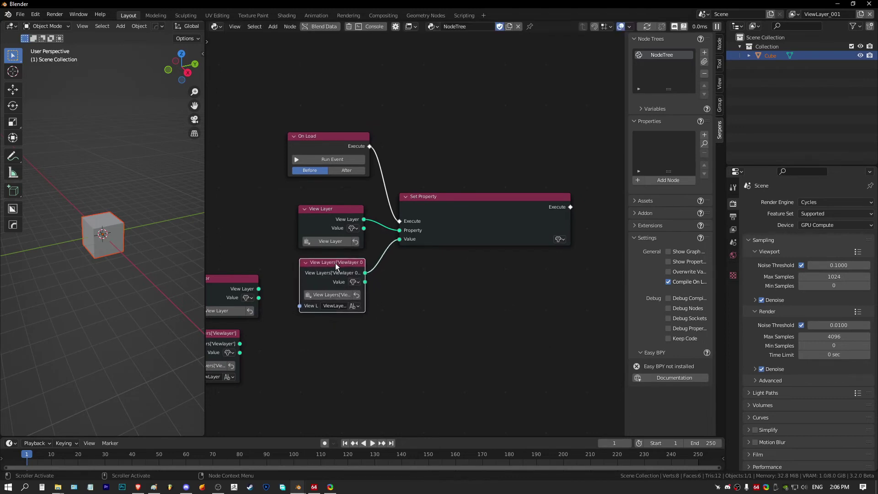
left_click(338, 216)
left_click_drag(338, 213, 339, 214)
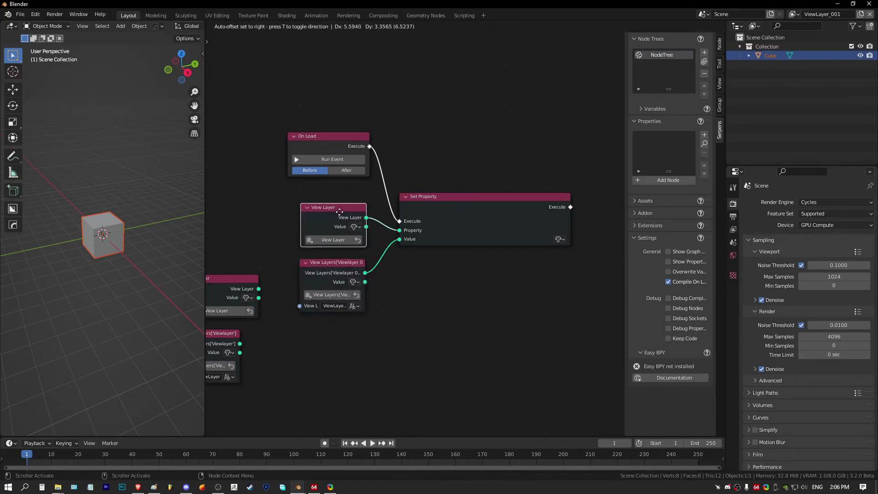
left_click(342, 264)
left_click_drag(342, 264, 343, 267)
middle_click_drag(387, 286, 386, 261)
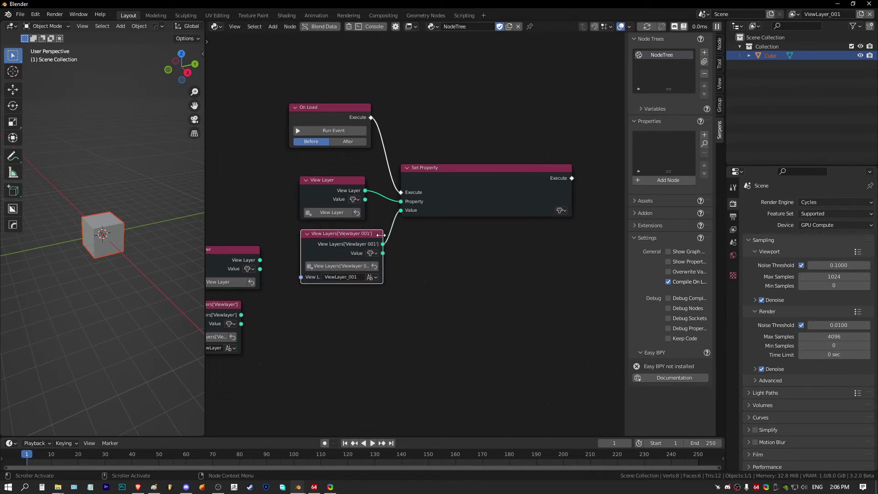
Switch the View Layers node's lookup to Index and test-run the On Load event
left_click_drag(359, 235, 347, 237)
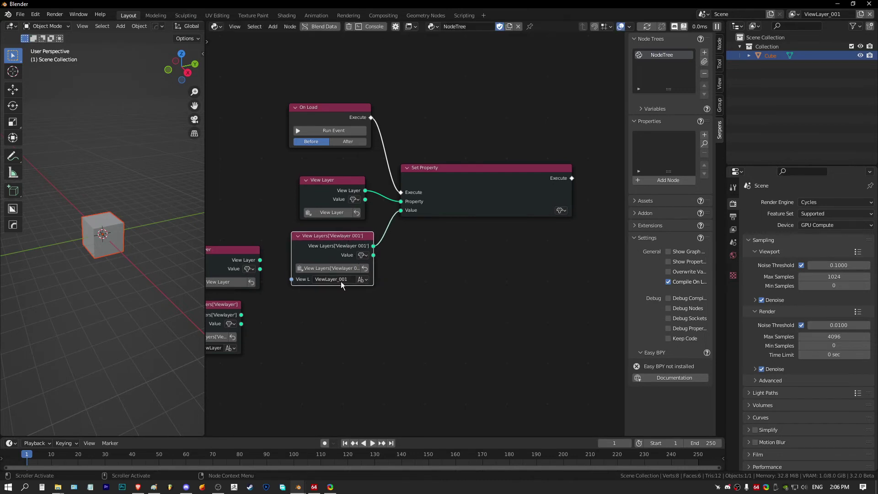
left_click(362, 280)
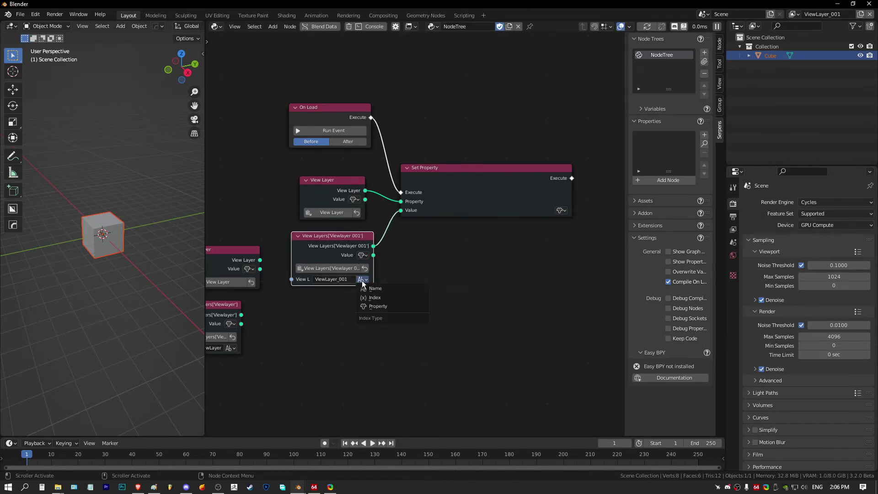
left_click(378, 297)
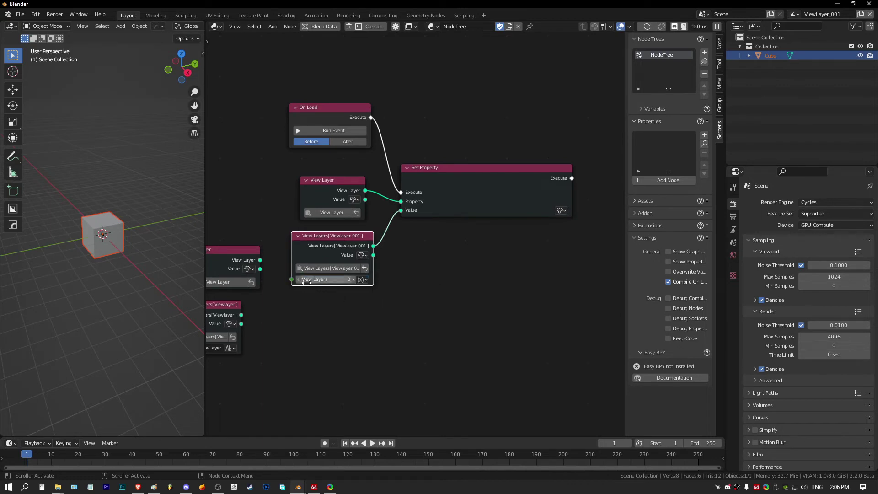
left_click(332, 131)
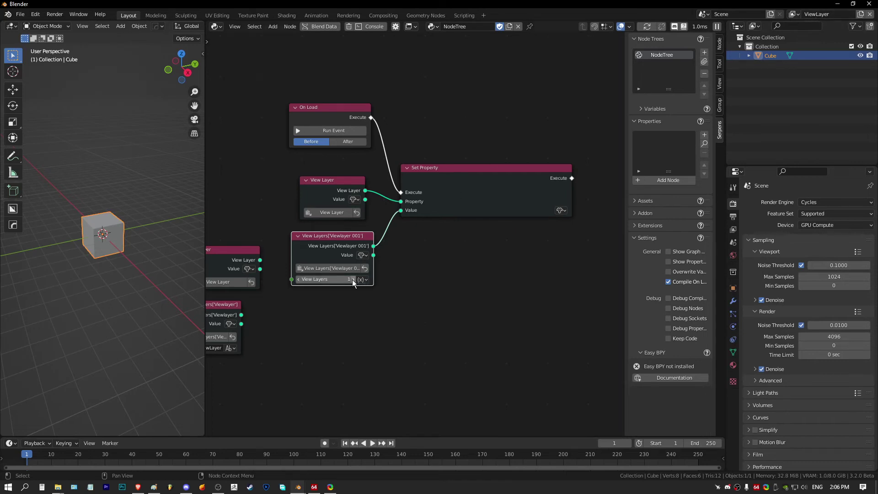
Set the View Layers index to 1, rerun On Load, and switch to the browser
left_click_drag(353, 281, 330, 280)
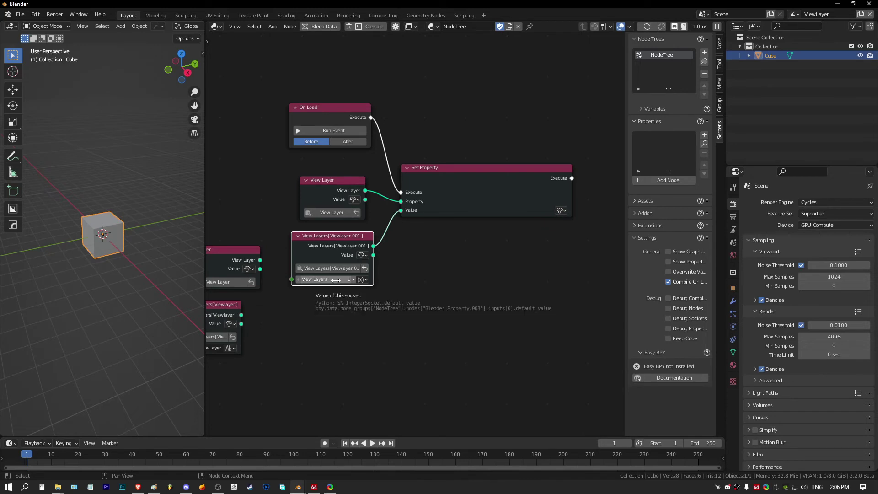
left_click(337, 132)
middle_click_drag(412, 110, 394, 130)
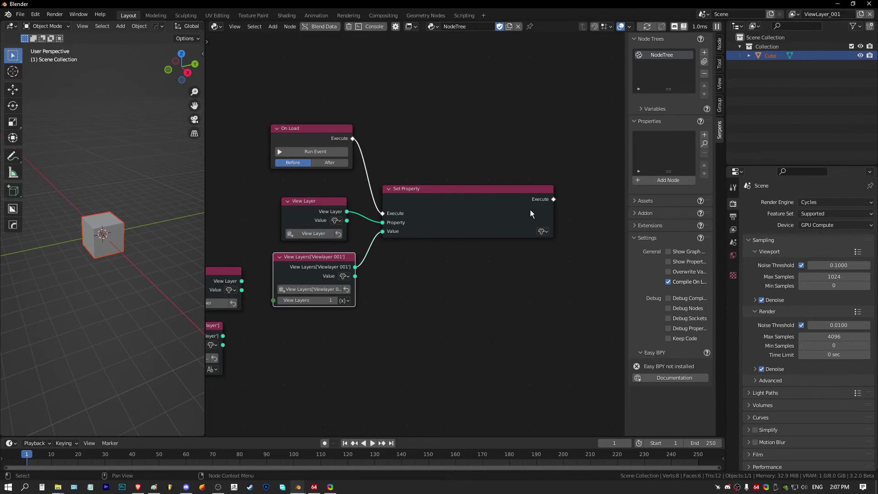
key("alt+Tab")
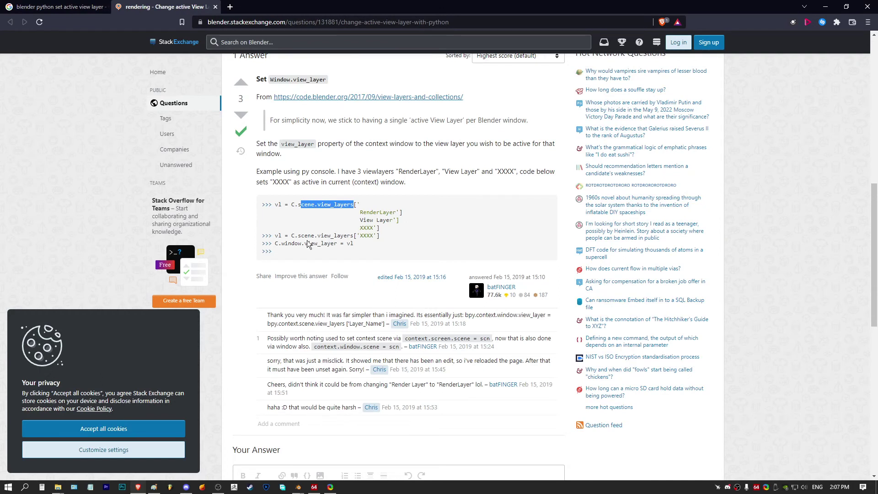
Review the Stack Exchange code using scene.view_layers[...] and window.view_layer, then return to the search results
left_click(306, 209)
left_click_drag(301, 204, 358, 205)
left_click(288, 243)
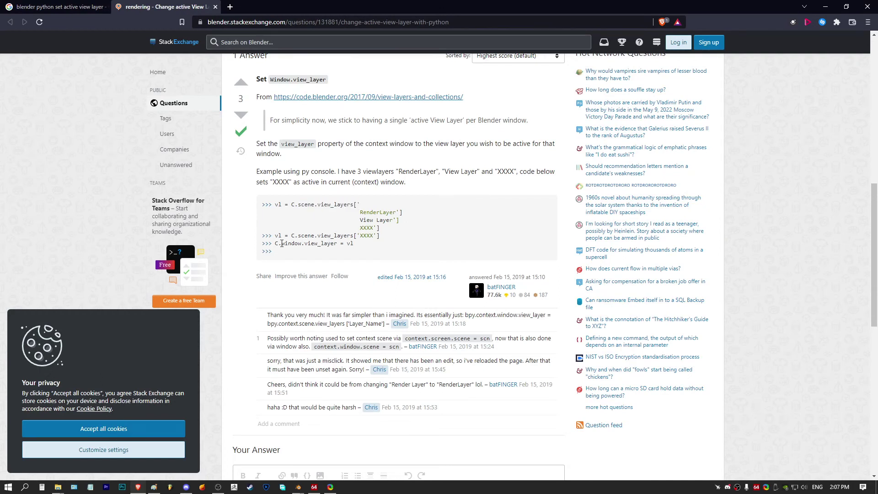
left_click_drag(281, 243, 337, 243)
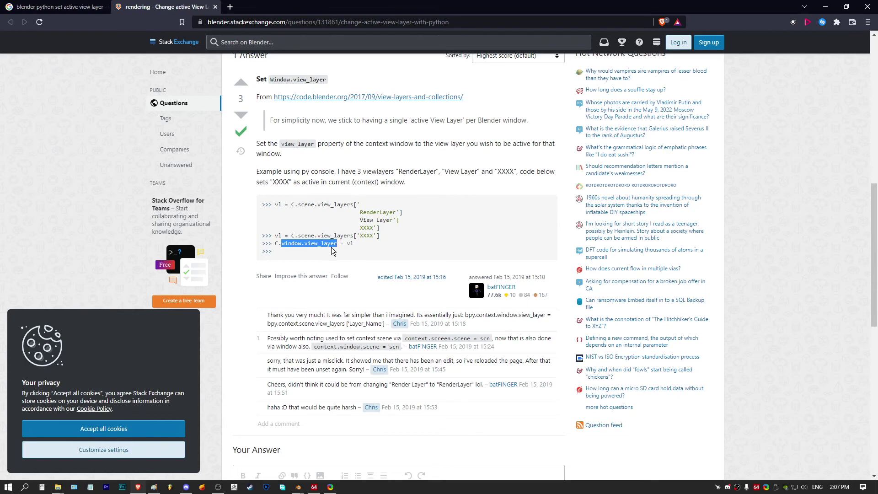
left_click(327, 229)
left_click(58, 7)
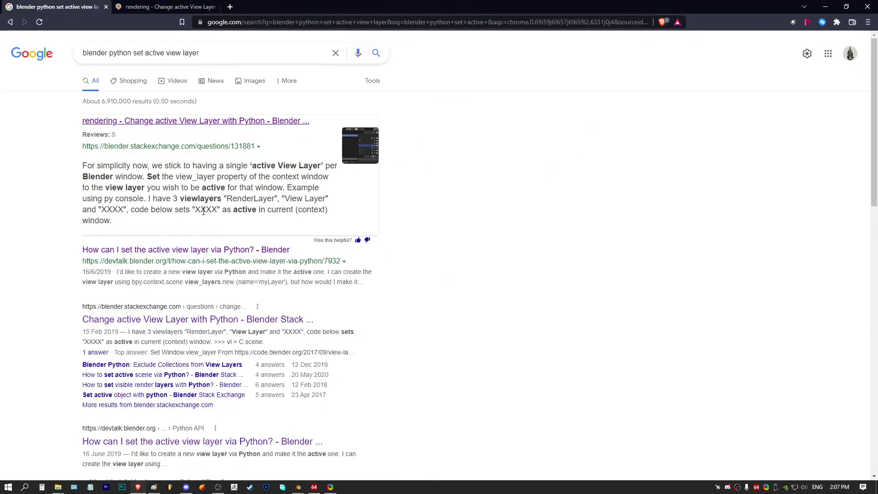
scroll(206, 205, "down", 1)
Read the devtalk thread on the read-only view_layer and setting context.window.view_layer to my_view_layer
middle_click(161, 203)
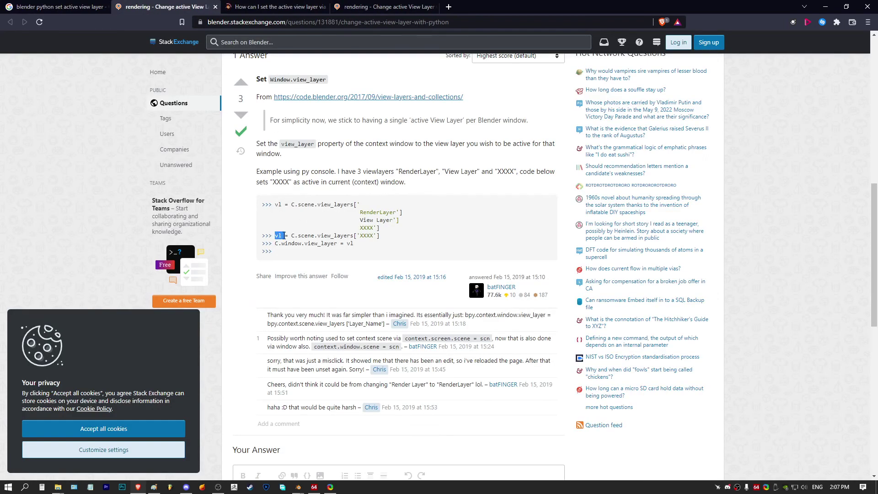
left_click_drag(274, 204, 286, 205)
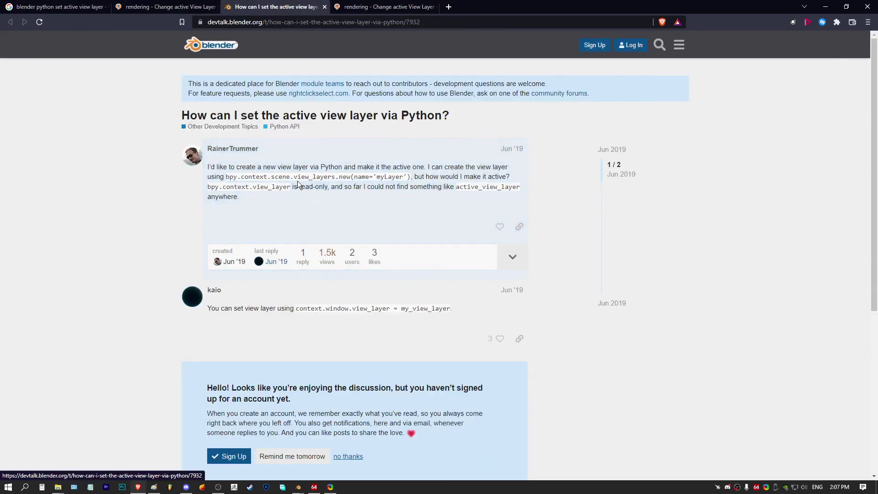
left_click_drag(242, 187, 288, 186)
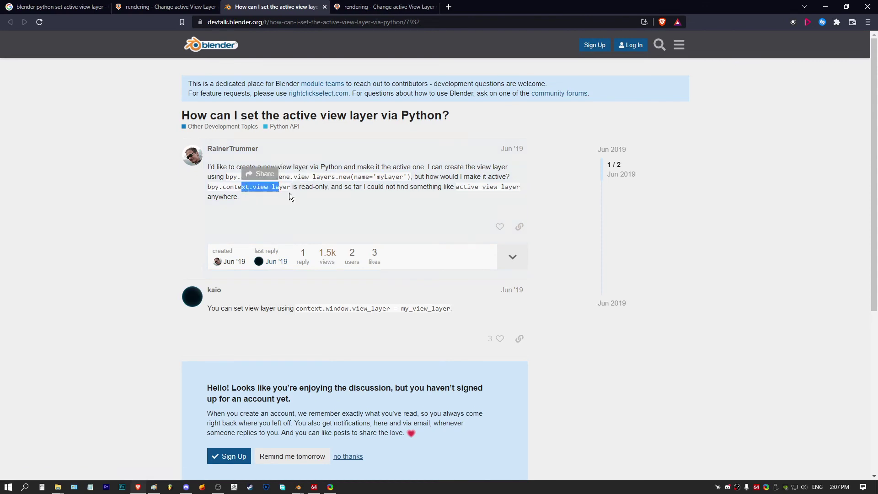
scroll(333, 191, "down", 3)
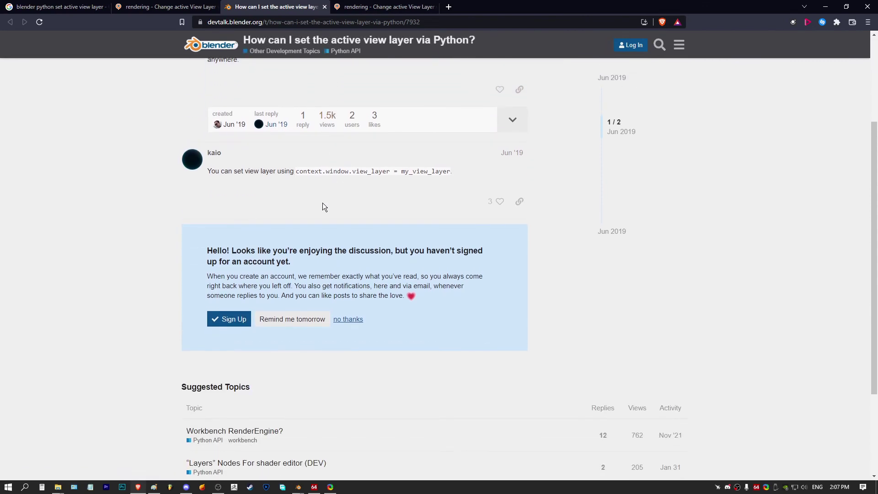
scroll(323, 203, "up", 1)
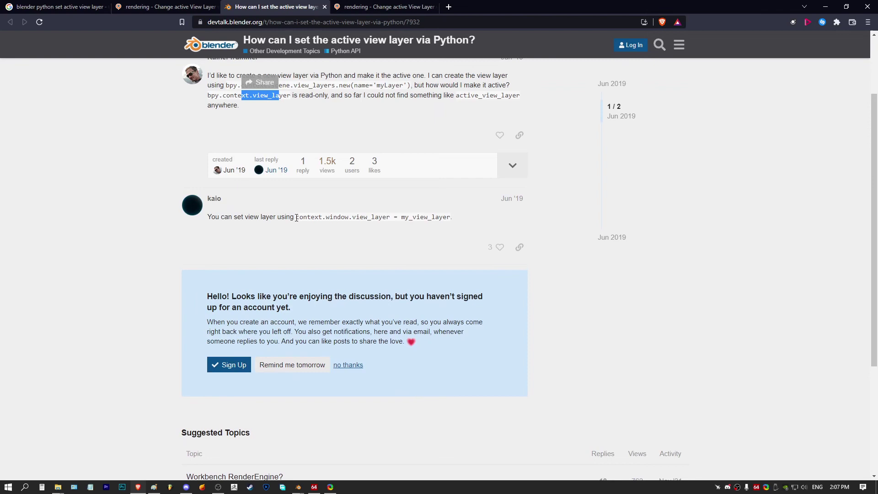
left_click_drag(295, 218, 388, 218)
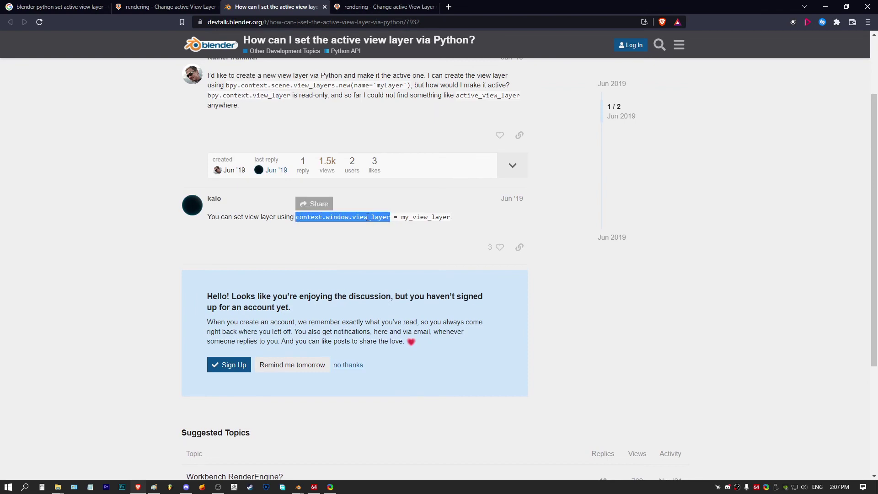
left_click_drag(400, 218, 451, 217)
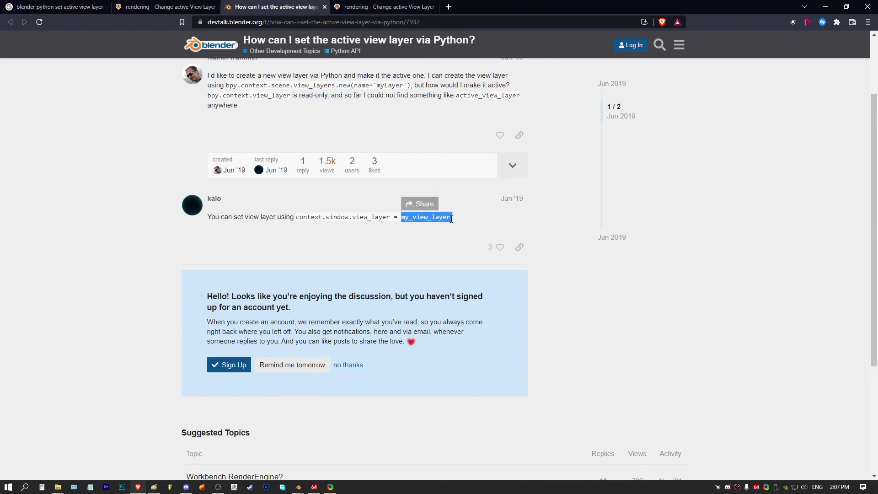
left_click(336, 221)
scroll(336, 220, "up", 3)
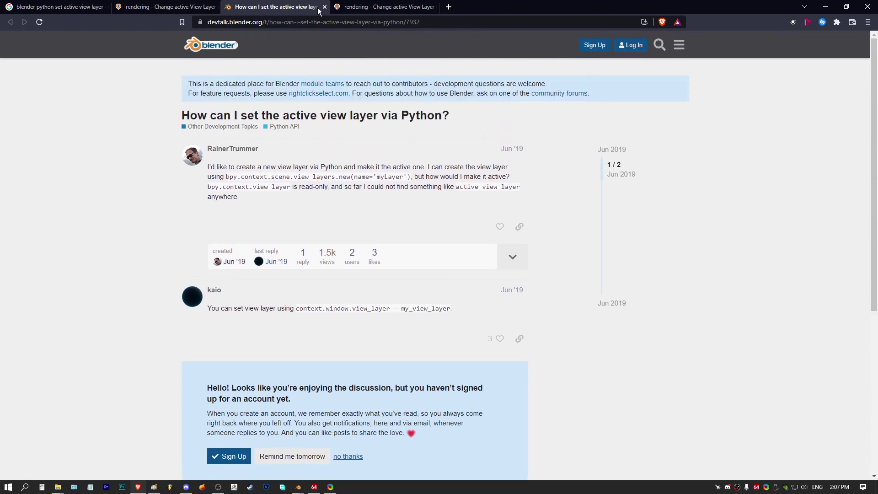
Close the devtalk and duplicate Stack Exchange tabs and minimize the browser
left_click(325, 7)
left_click(324, 7)
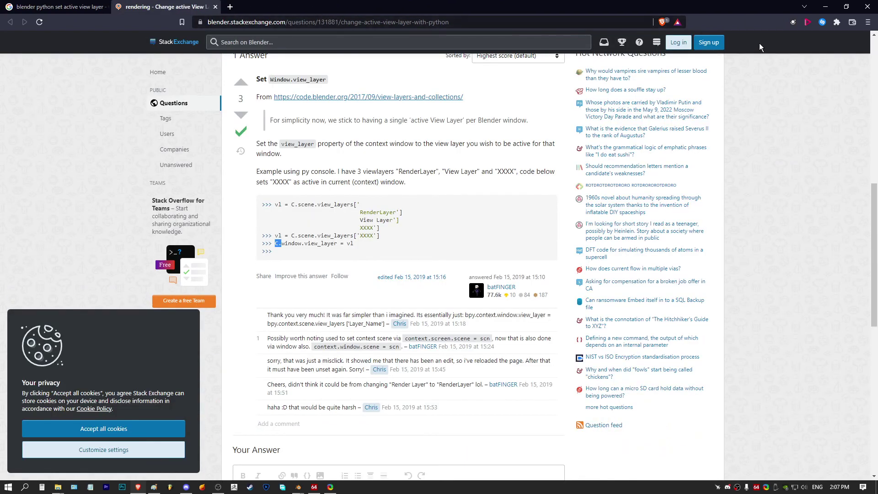
left_click(825, 7)
scroll(430, 262, "down", 1)
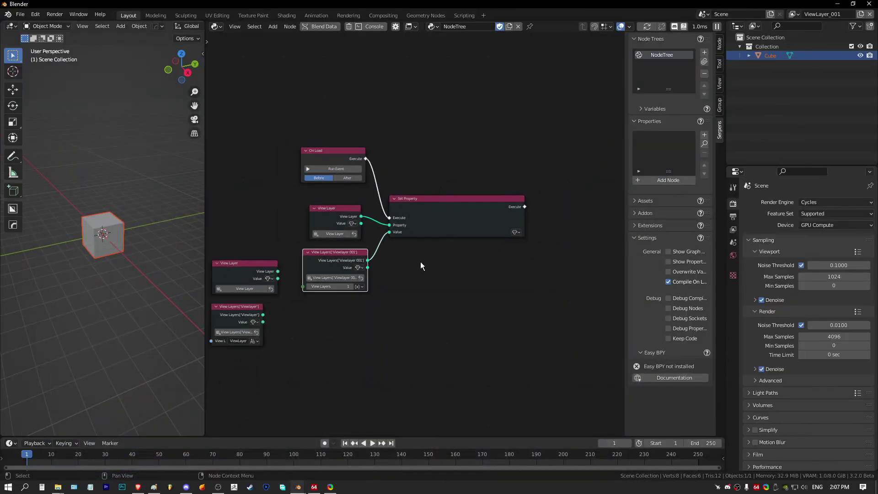
scroll(429, 262, "down", 1)
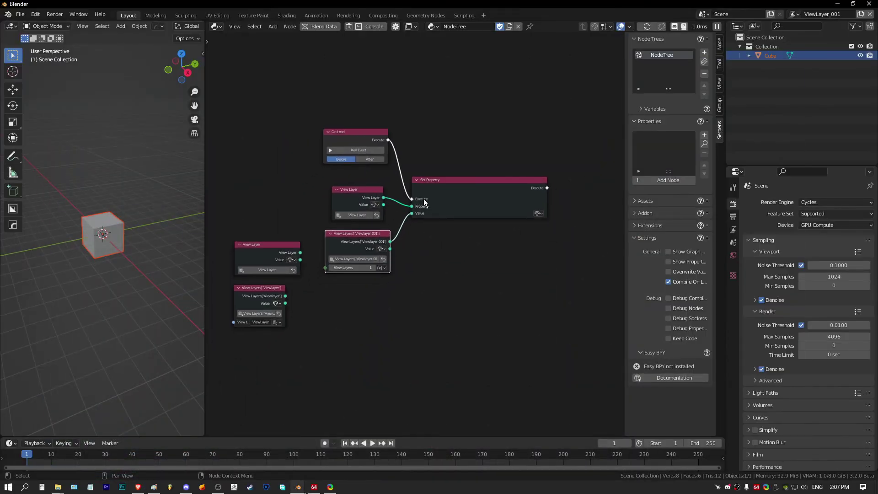
Delete the two leftover View Layer and Viewlayer nodes on the left
left_click(420, 245)
middle_click_drag(391, 248, 412, 238)
left_click_drag(259, 202, 312, 311)
right_click(331, 288)
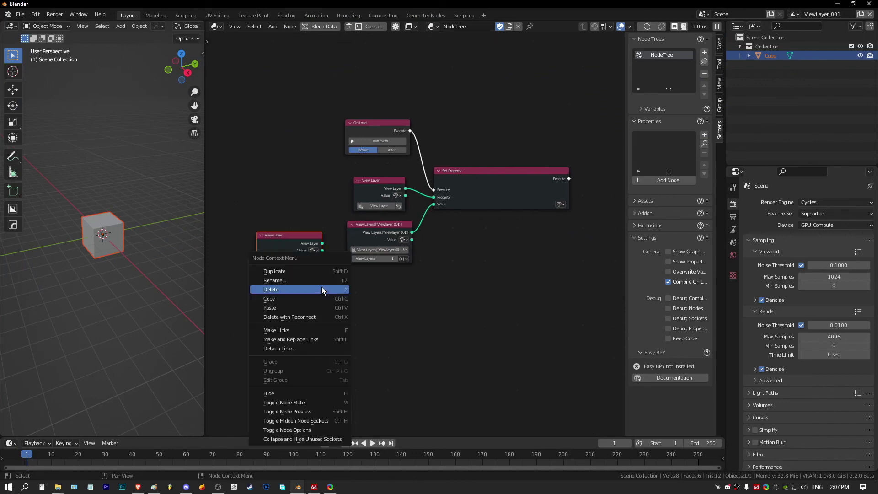
left_click(321, 289)
Move and widen the View Layers node and align the View Layer node
left_click_drag(371, 226, 389, 226)
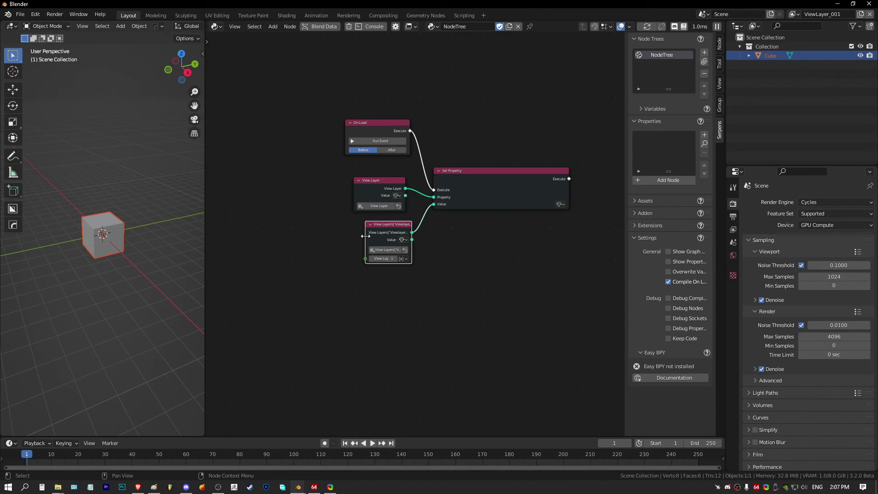
mouse_move(365, 237)
left_mouse_down()
mouse_move(358, 237)
mouse_move(377, 222)
left_mouse_up()
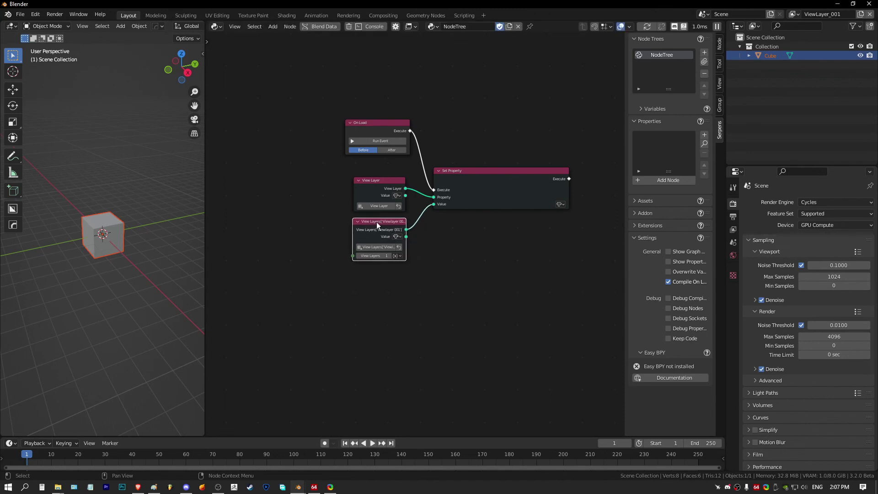
scroll(427, 260, "up", 3)
scroll(427, 260, "up", 2)
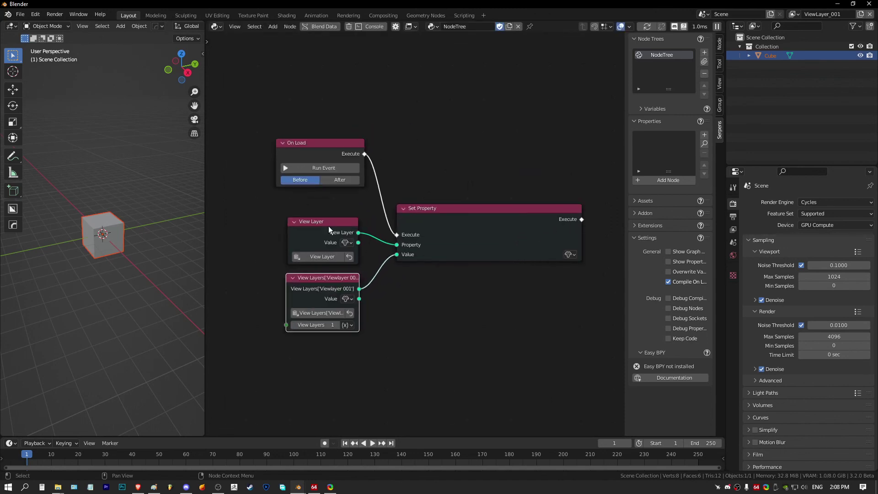
mouse_move(328, 226)
left_mouse_down()
mouse_move(309, 220)
mouse_move(329, 224)
left_mouse_up()
scroll(395, 291, "up", 1)
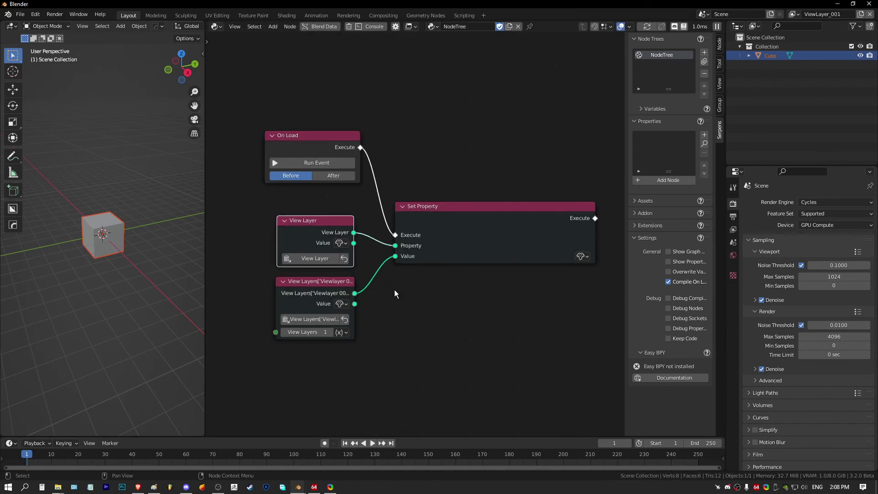
scroll(396, 290, "down", 1)
middle_click_drag(398, 290, 391, 282)
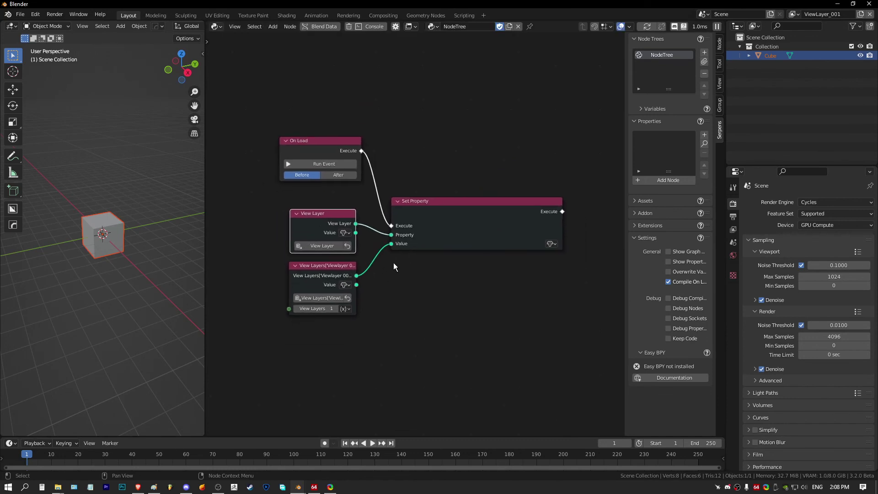